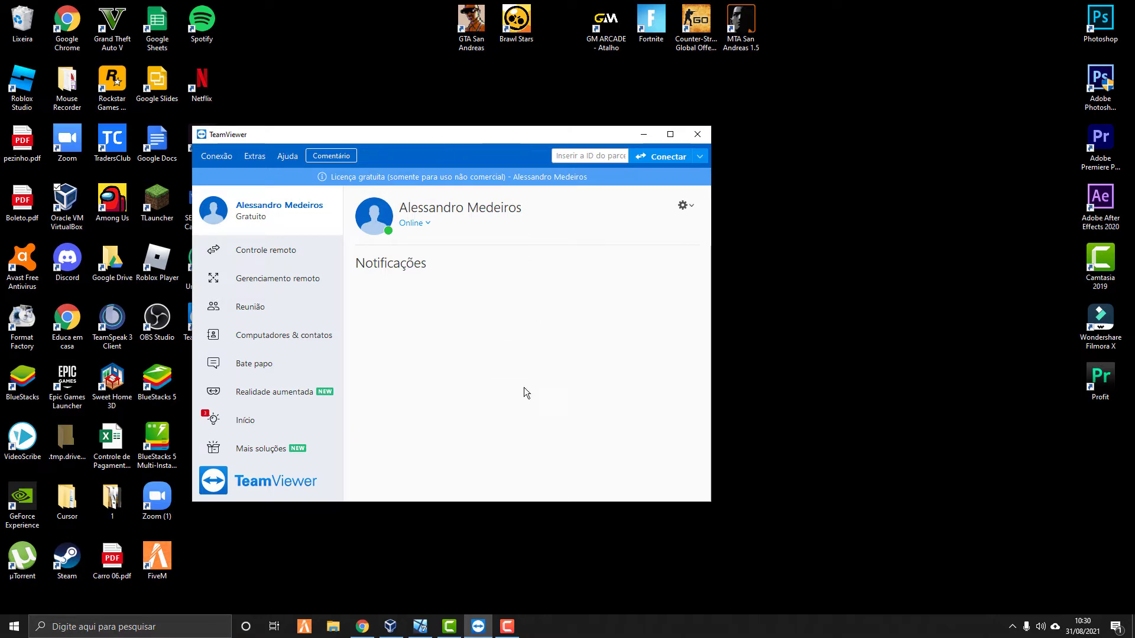
# Move the VM's TeamViewer window right, shift the host's window up-left, and narrow the VM window.
pyautogui.click(419, 627)
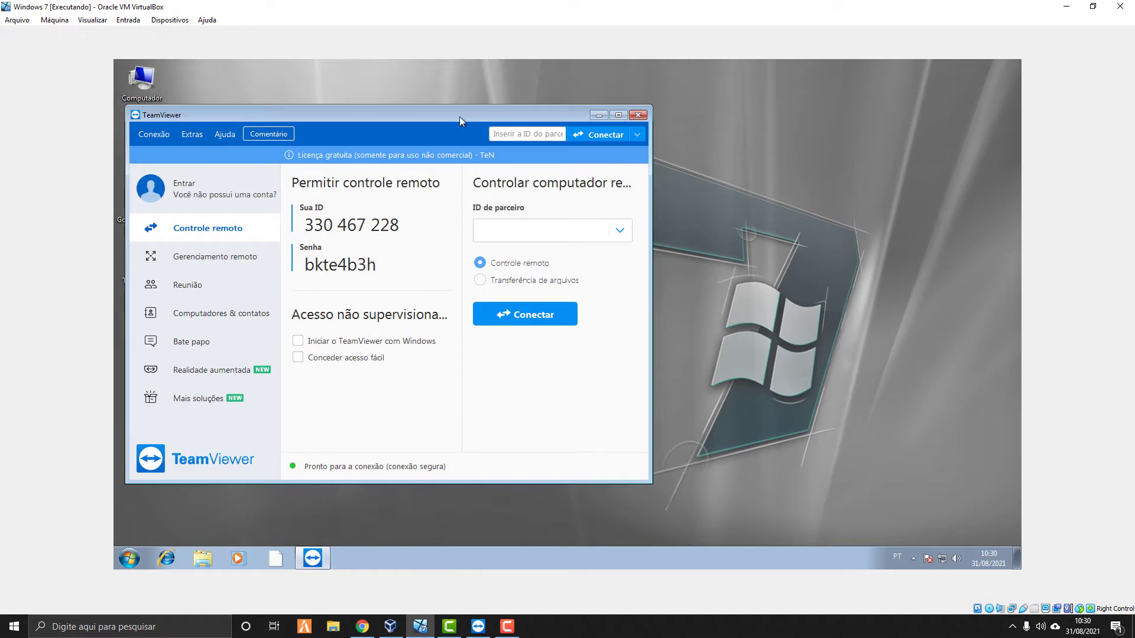
pyautogui.moveTo(460, 116); pyautogui.dragTo(715, 87)
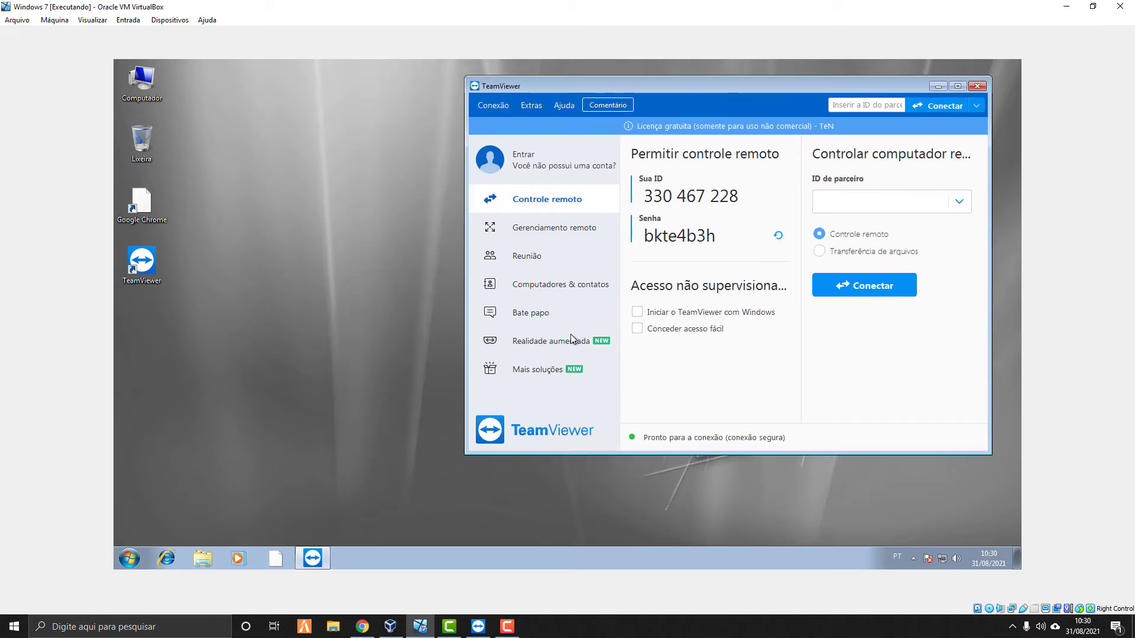
pyautogui.click(478, 627)
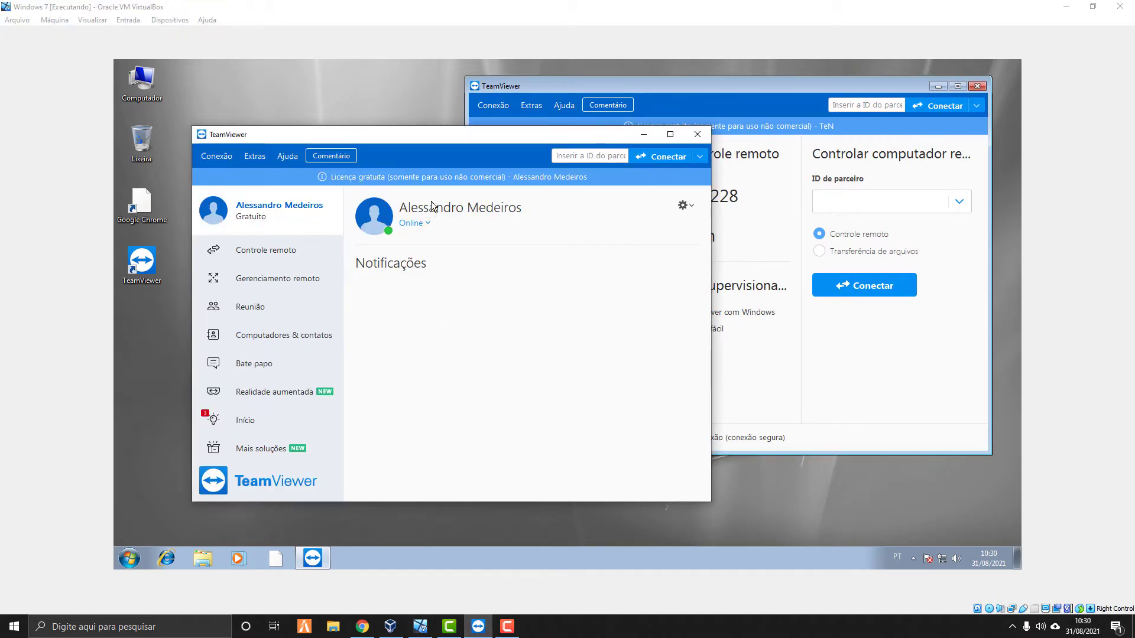
pyautogui.moveTo(453, 132); pyautogui.dragTo(264, 89)
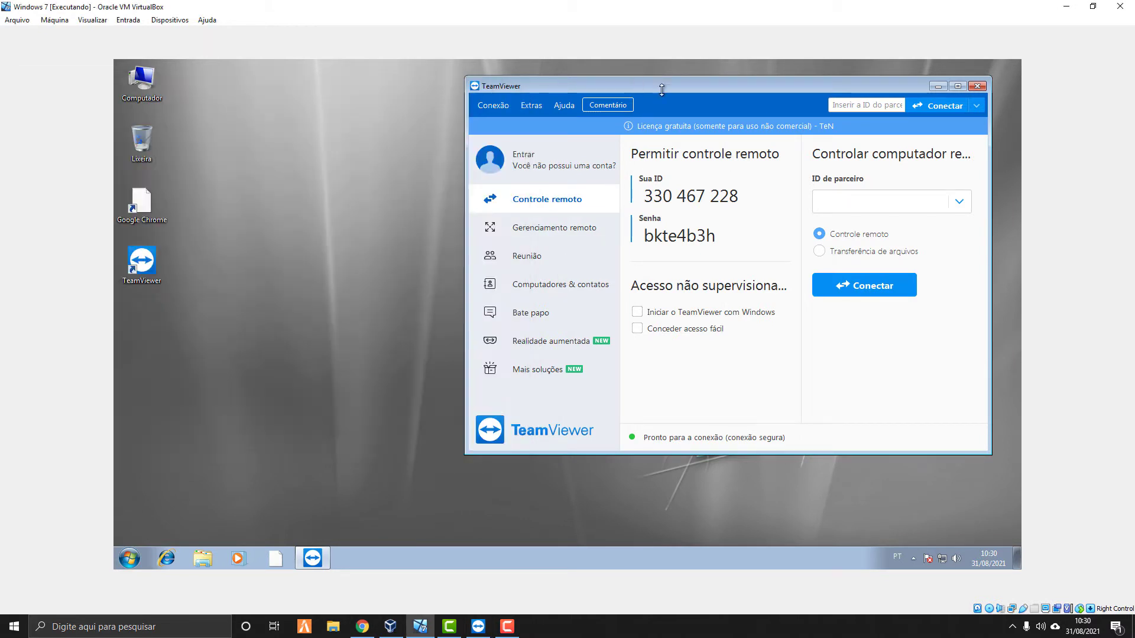
pyautogui.click(680, 88)
pyautogui.moveTo(680, 88); pyautogui.dragTo(703, 90)
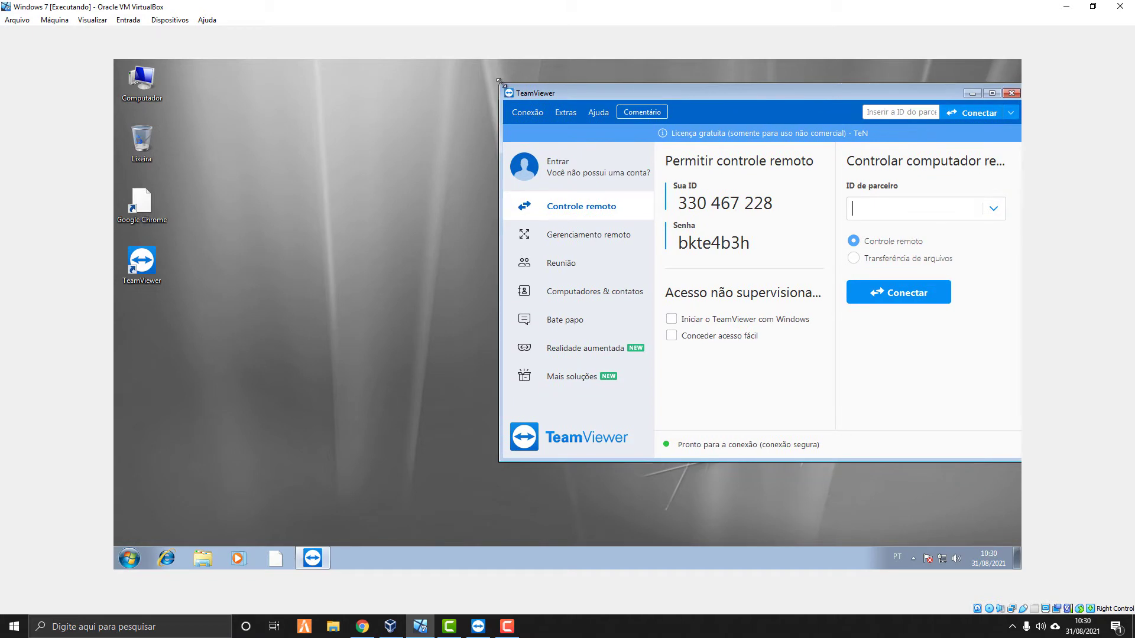
pyautogui.moveTo(500, 96); pyautogui.dragTo(537, 107)
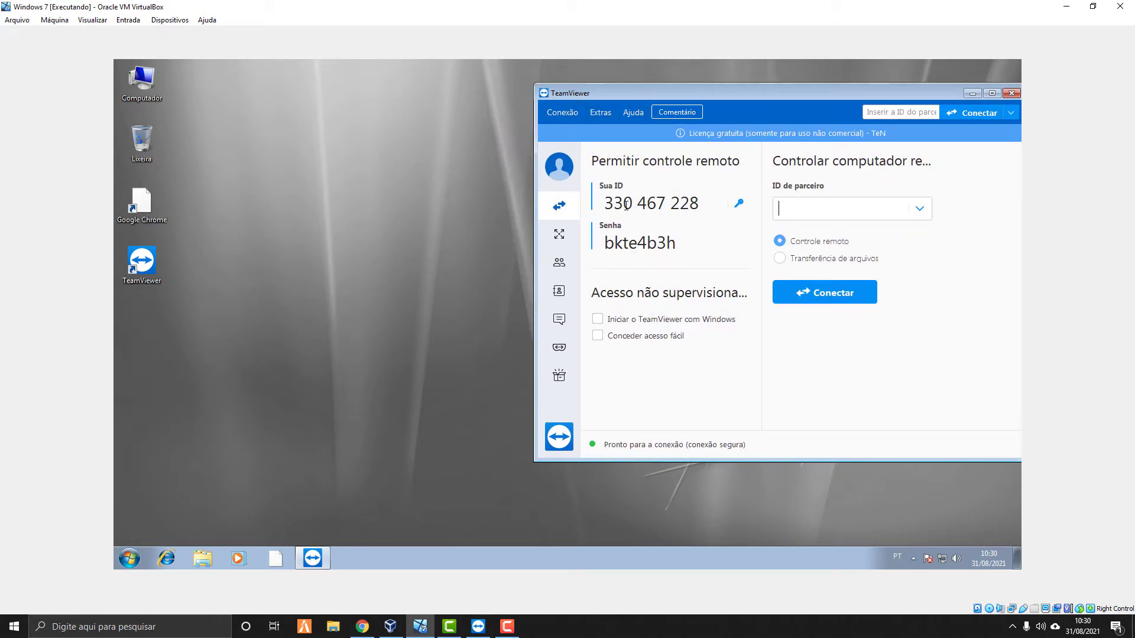
# Paste the Windows 7 PC's ID under Controle remoto, connect, and enter the partner's session password.
pyautogui.click(478, 627)
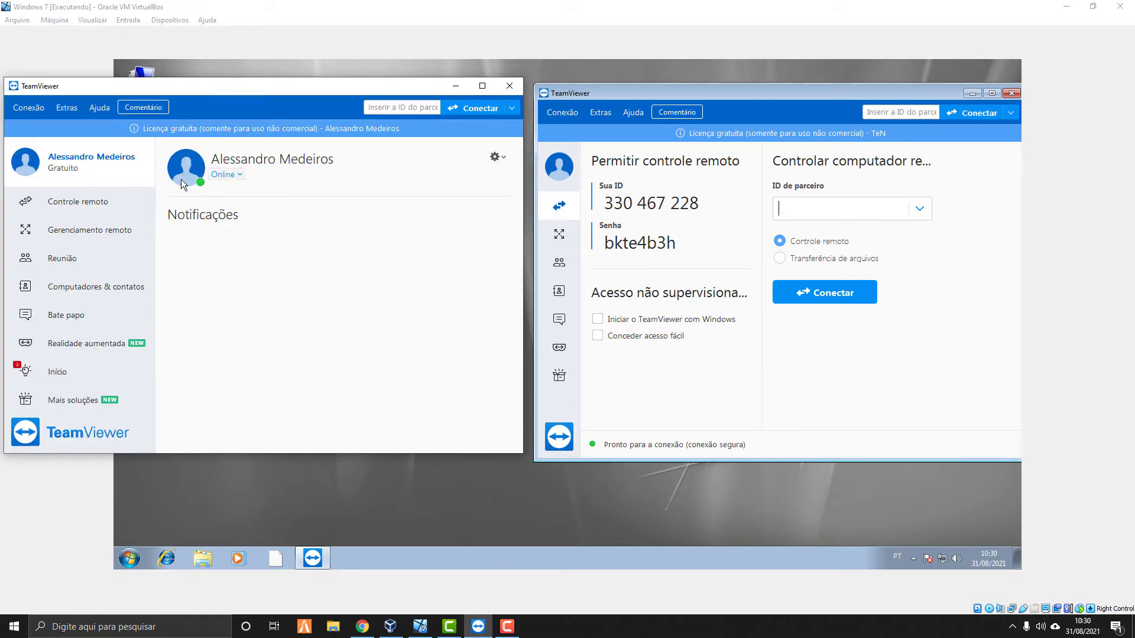
pyautogui.click(92, 201)
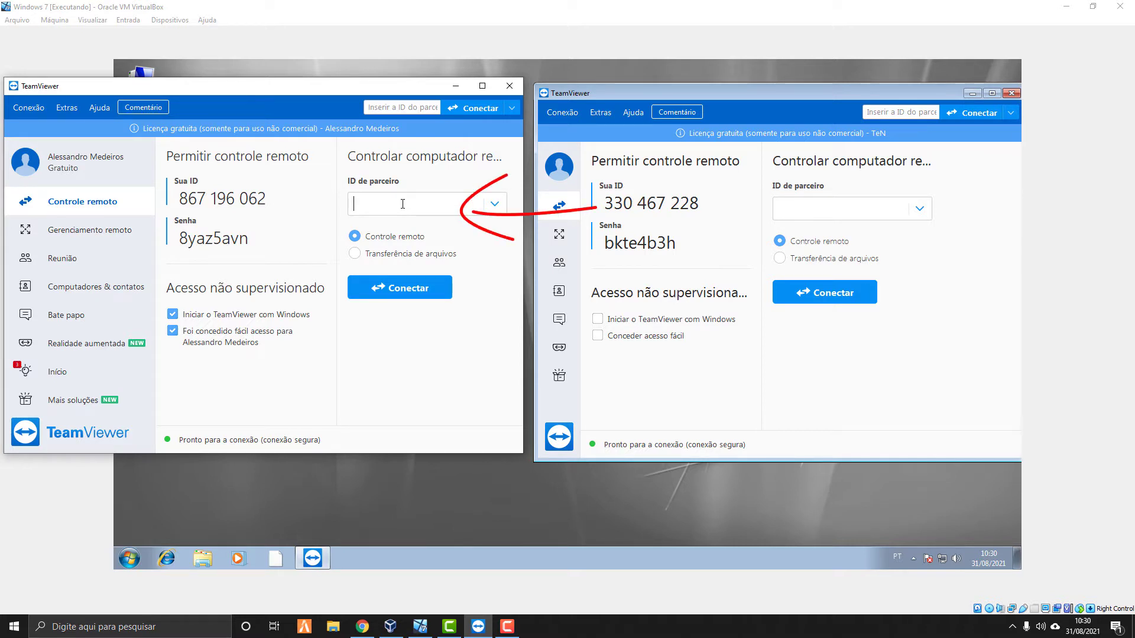
pyautogui.click(398, 292)
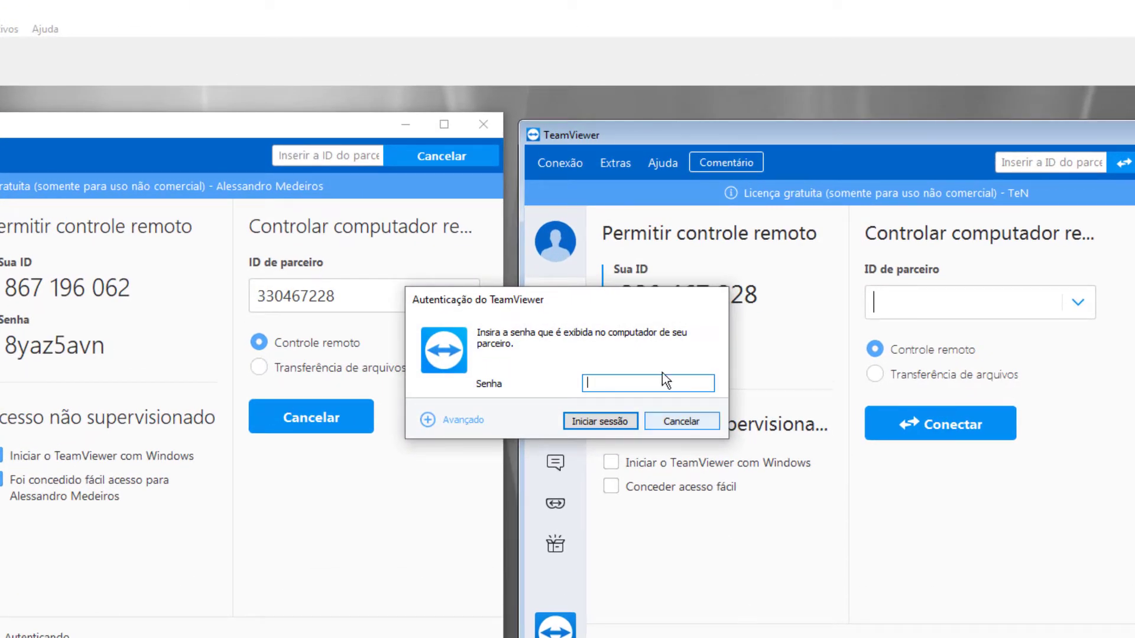
pyautogui.moveTo(440, 297); pyautogui.dragTo(113, 280)
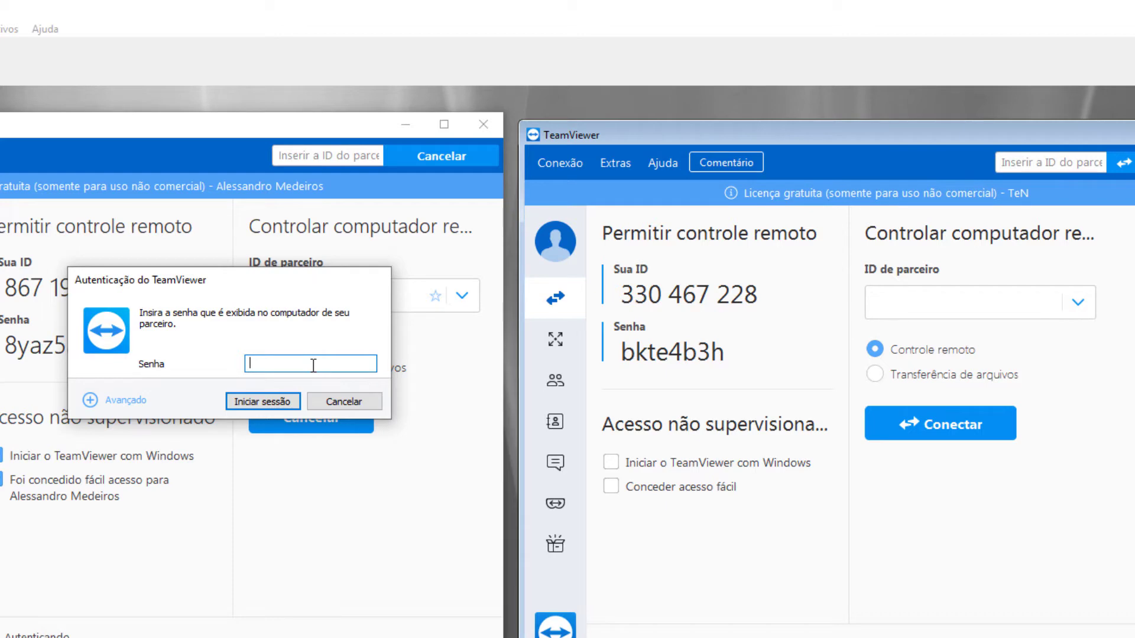
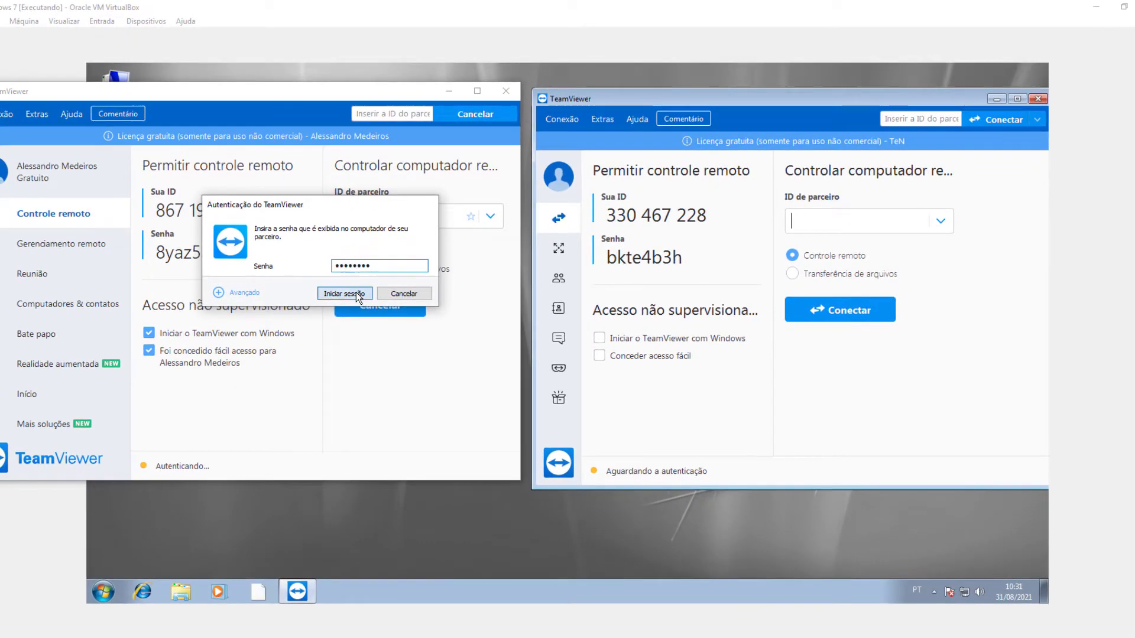
# Start the remote session to TEN-PC and collapse the session info panel.
pyautogui.click(356, 292)
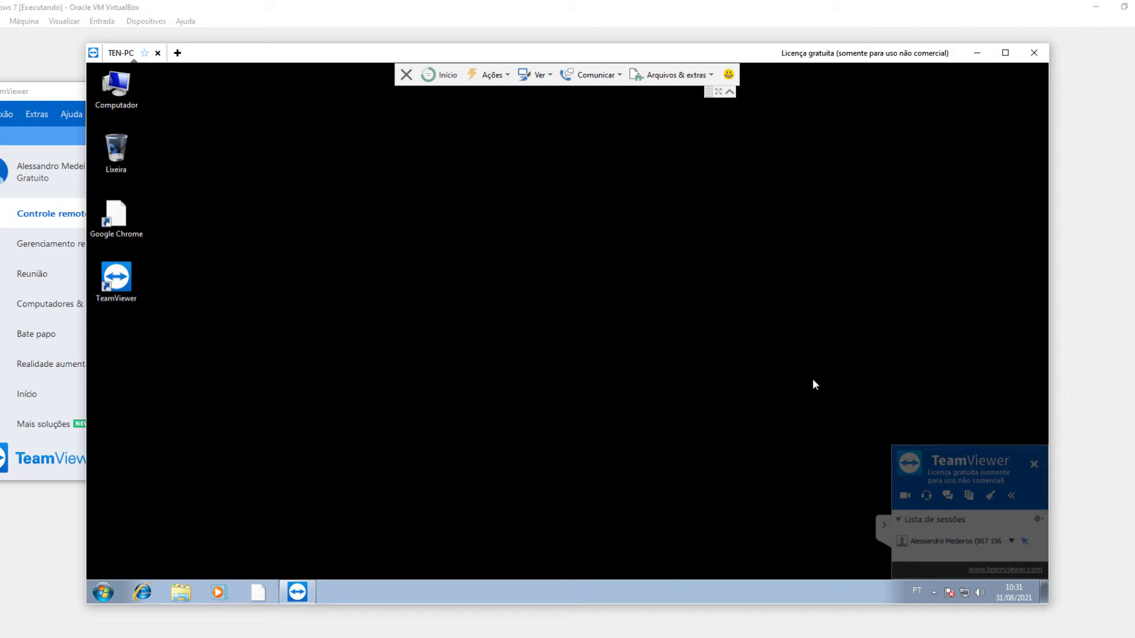
pyautogui.click(886, 523)
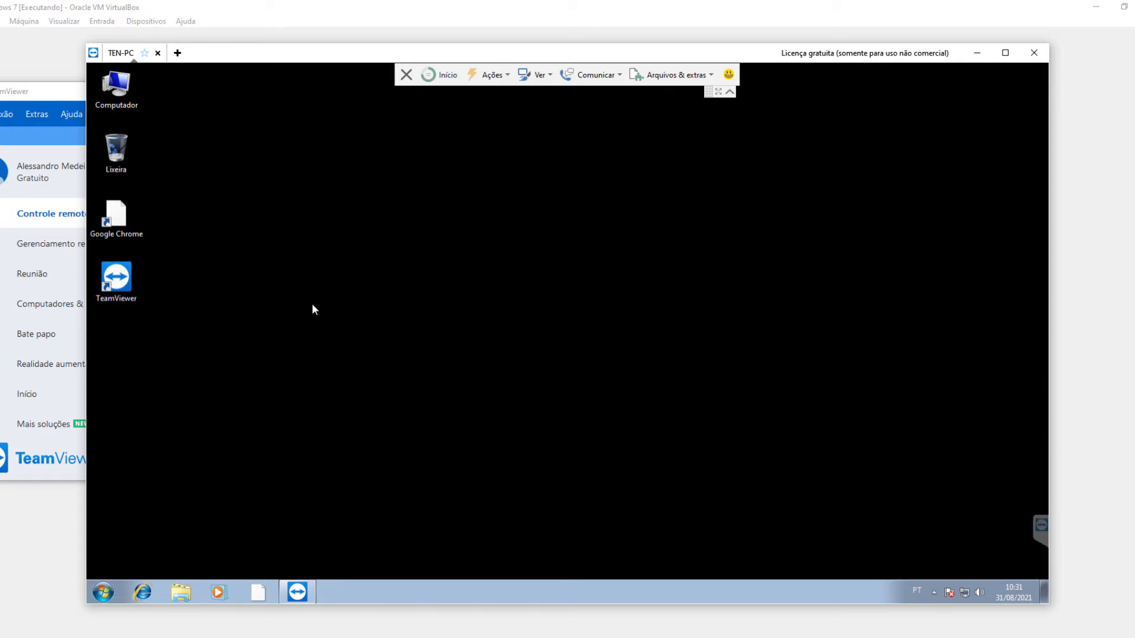
pyautogui.click(40, 91)
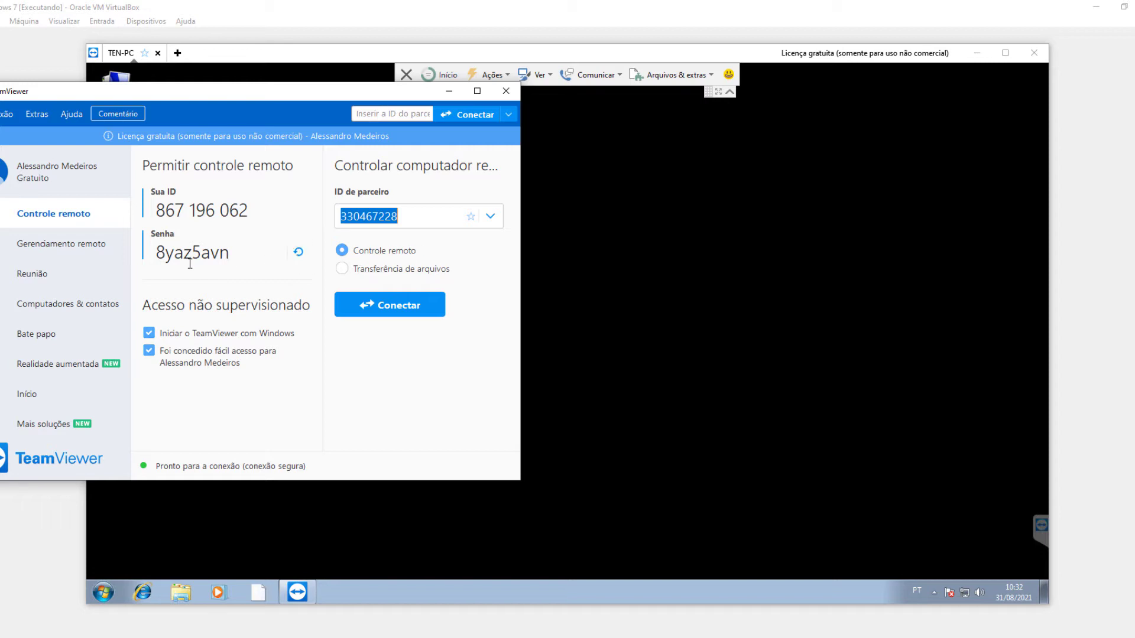
# Uncheck Ocultar papel de parede in the Ver options so the remote wallpaper shows.
pyautogui.click(641, 231)
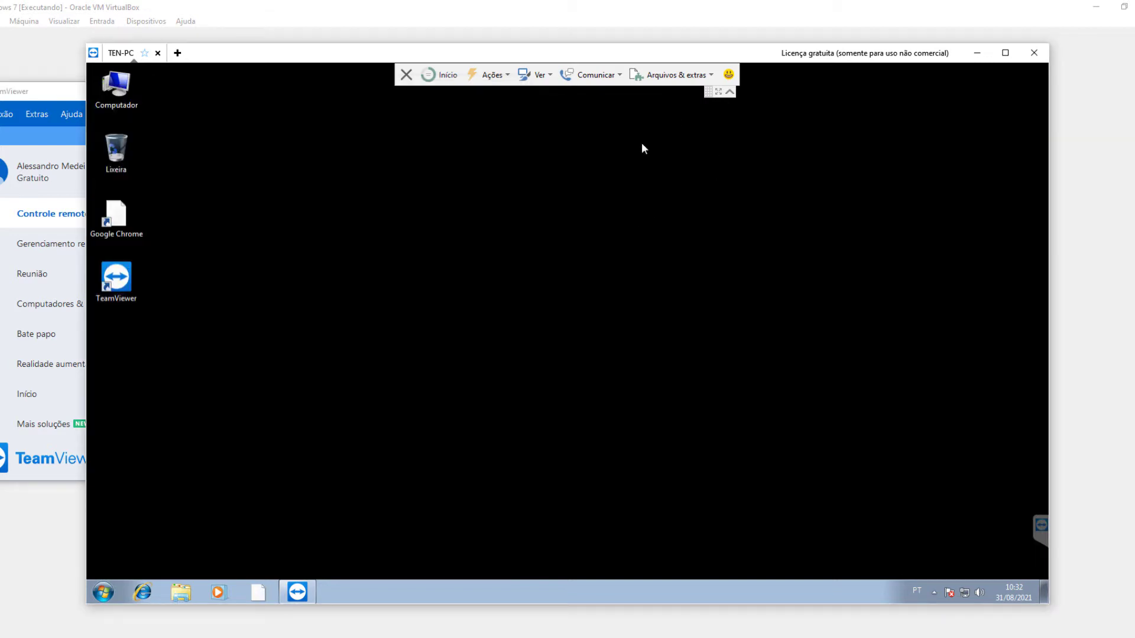
pyautogui.click(539, 77)
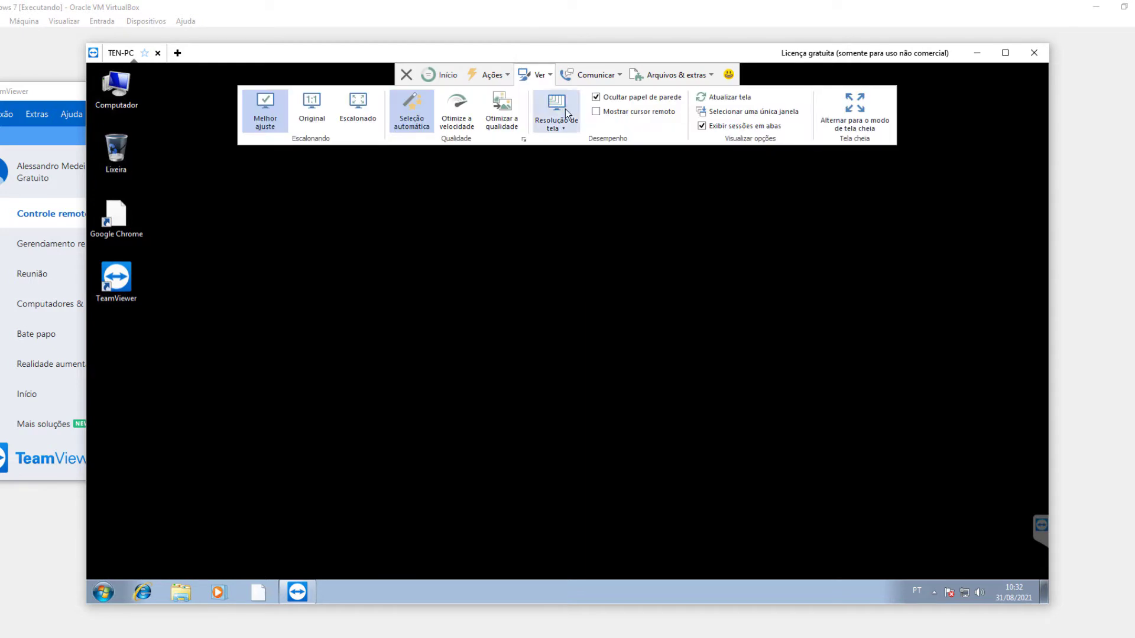
pyautogui.click(603, 101)
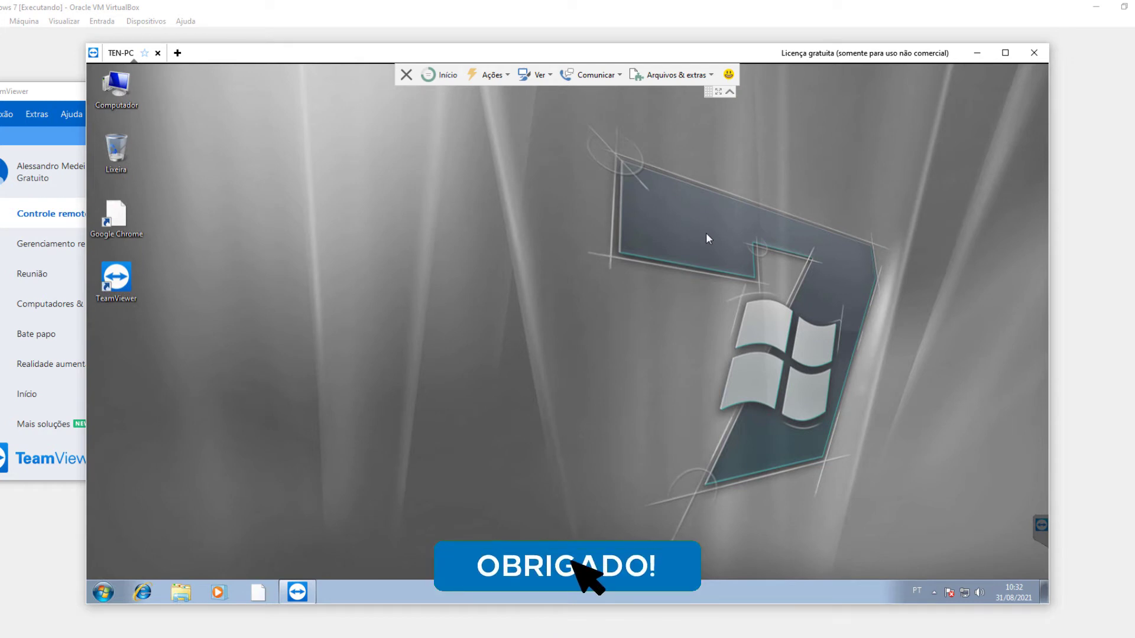
pyautogui.moveTo(503, 52); pyautogui.dragTo(472, 326)
# Minimize the VM's TeamViewer, open and close Computador on TEN-PC, then start file transfer.
pyautogui.click(441, 93)
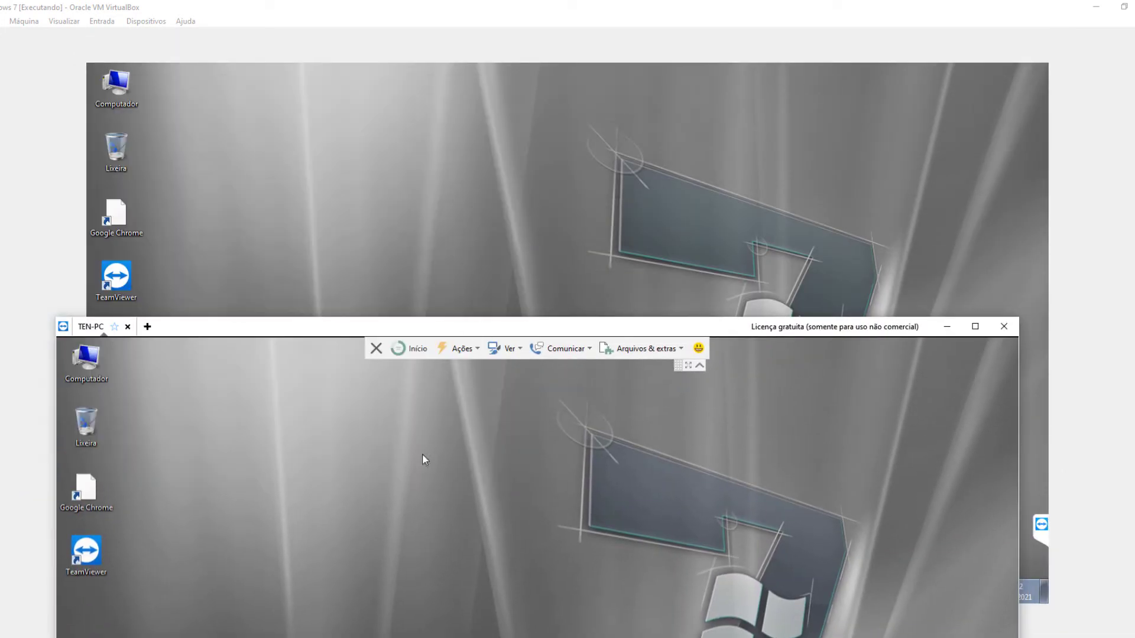
pyautogui.doubleClick(90, 364)
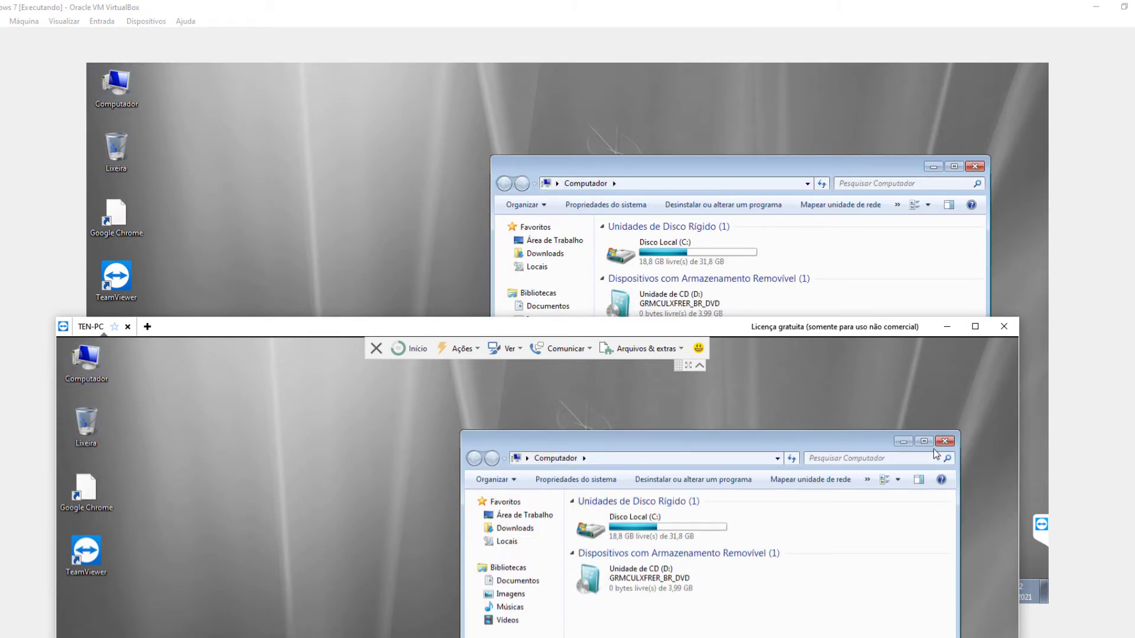
pyautogui.click(944, 441)
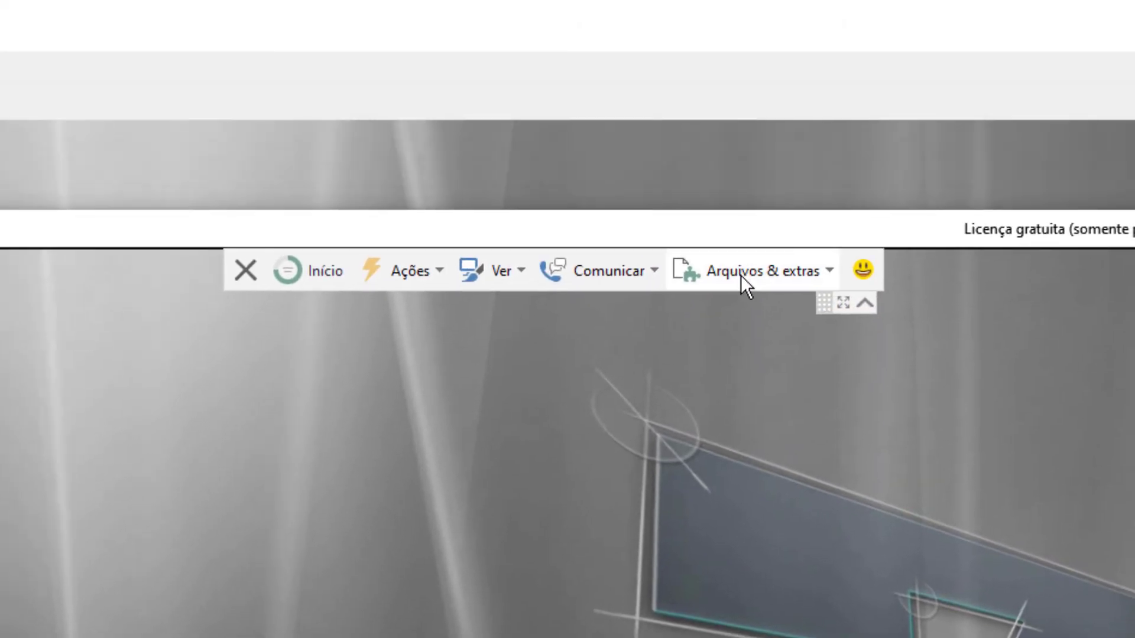
pyautogui.click(741, 275)
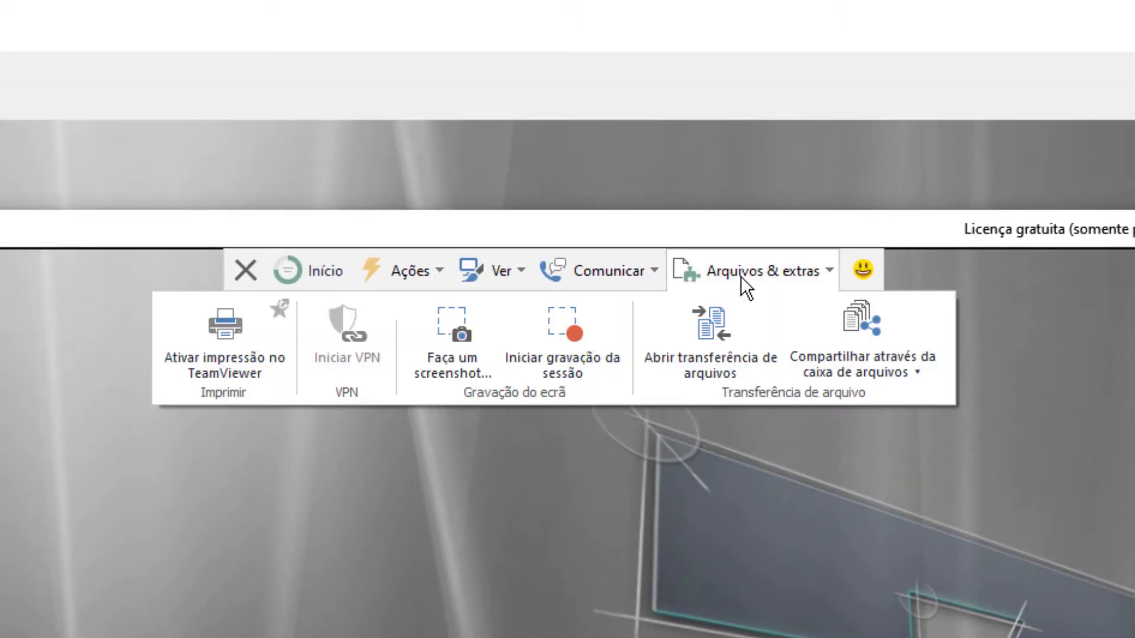
pyautogui.click(713, 368)
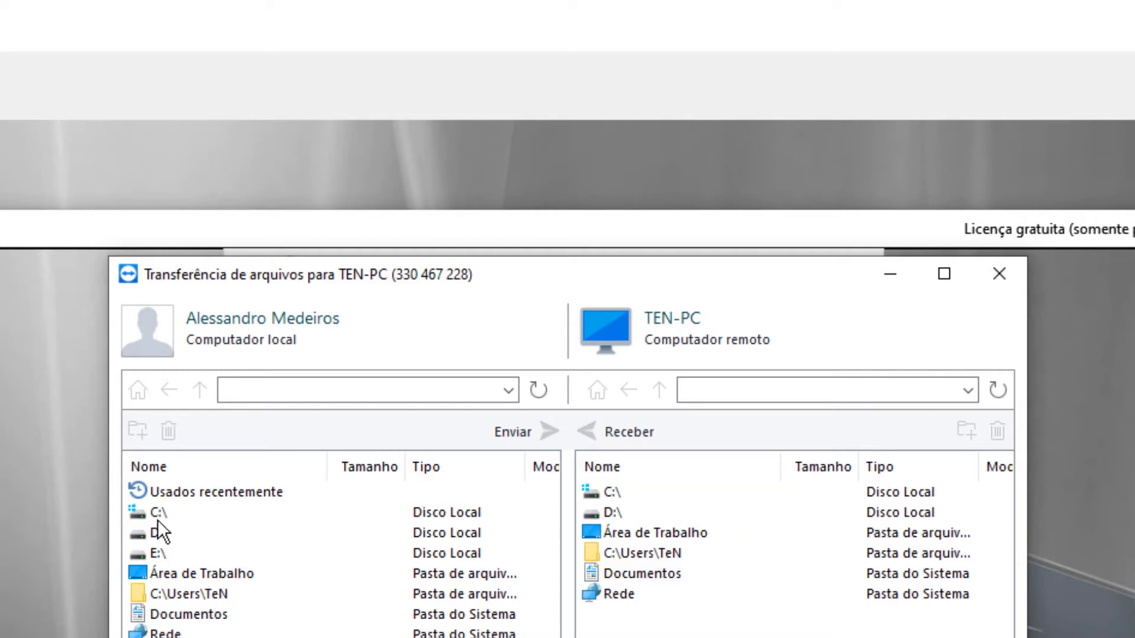
# Browse the local pane to E:\Edição\Tutoriais\miniatura, select +a.jpg, and place the windows side by side.
pyautogui.doubleClick(153, 552)
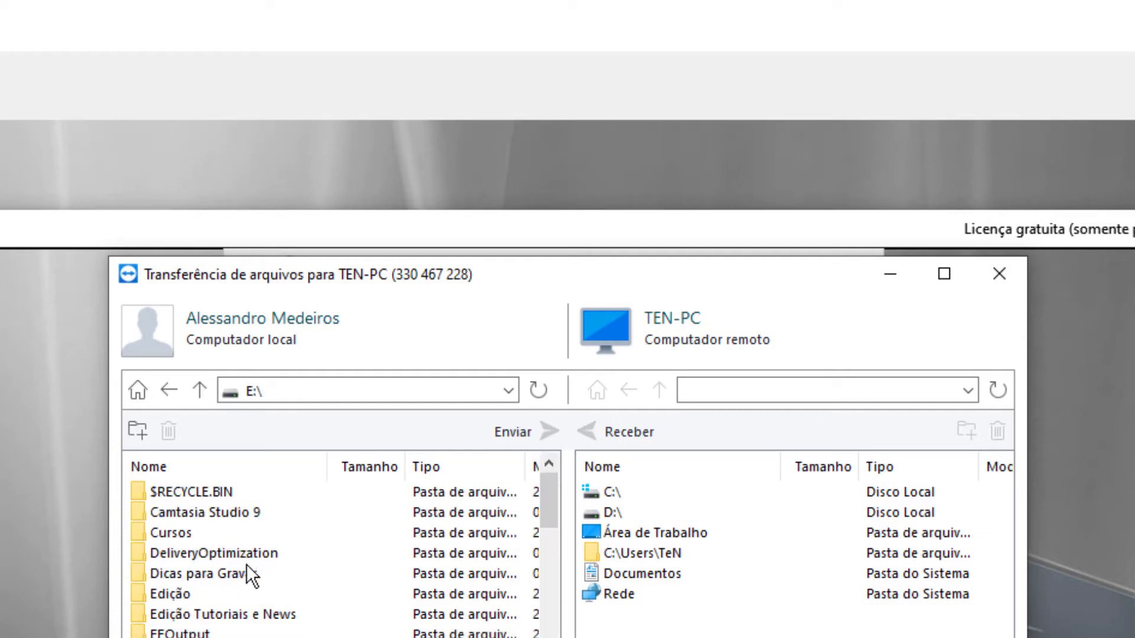
pyautogui.click(169, 391)
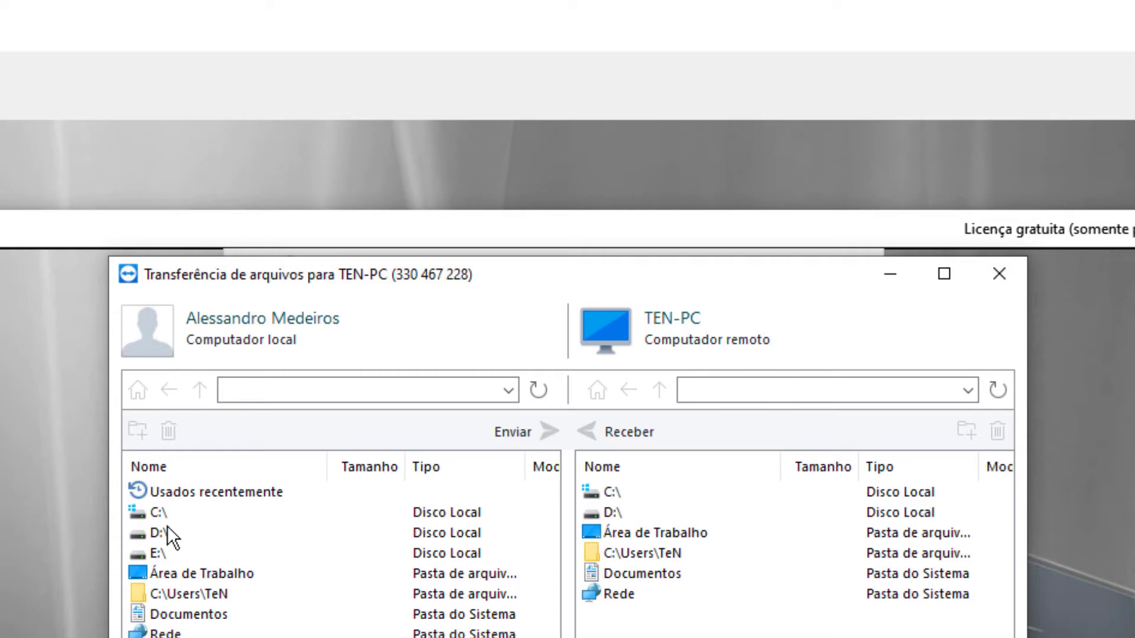
pyautogui.doubleClick(219, 575)
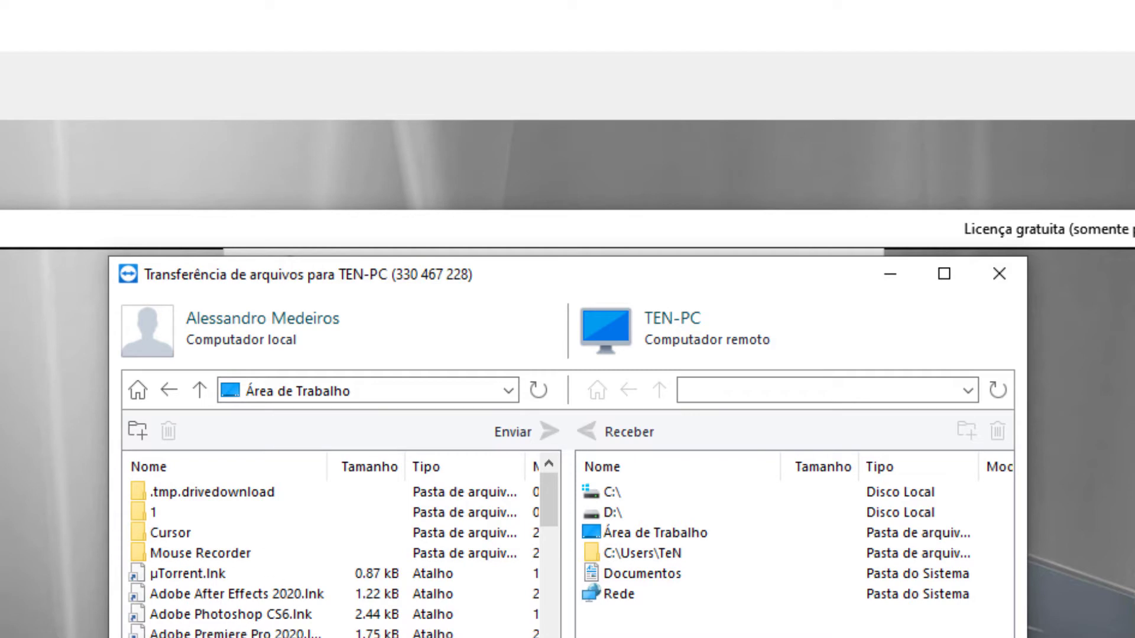
pyautogui.click(167, 392)
pyautogui.click(216, 637)
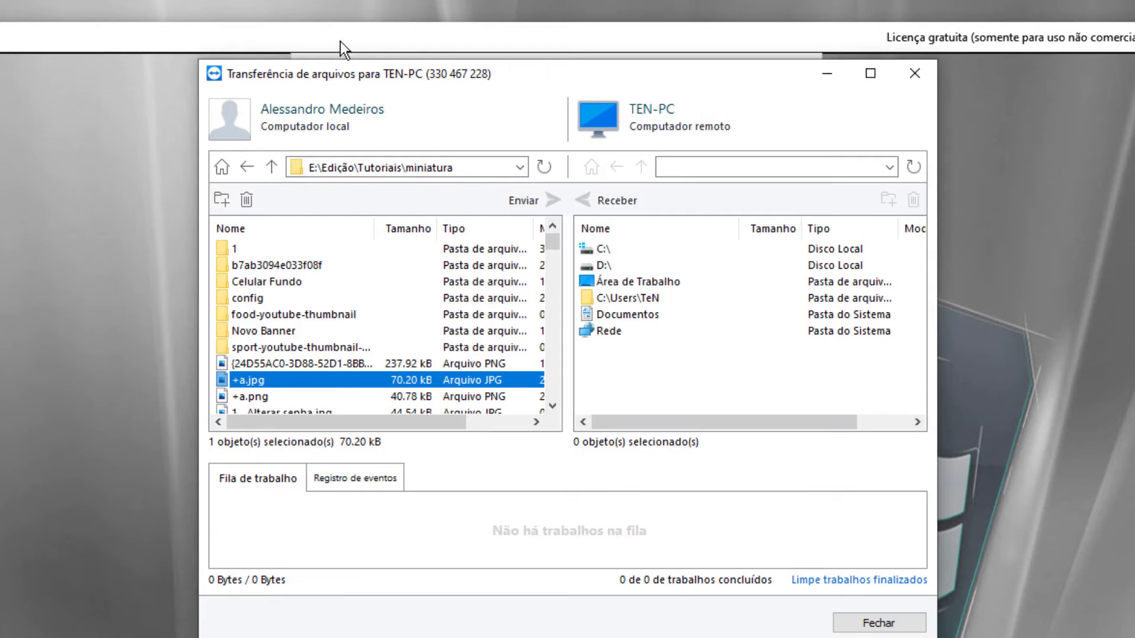
pyautogui.moveTo(339, 41); pyautogui.dragTo(228, 267)
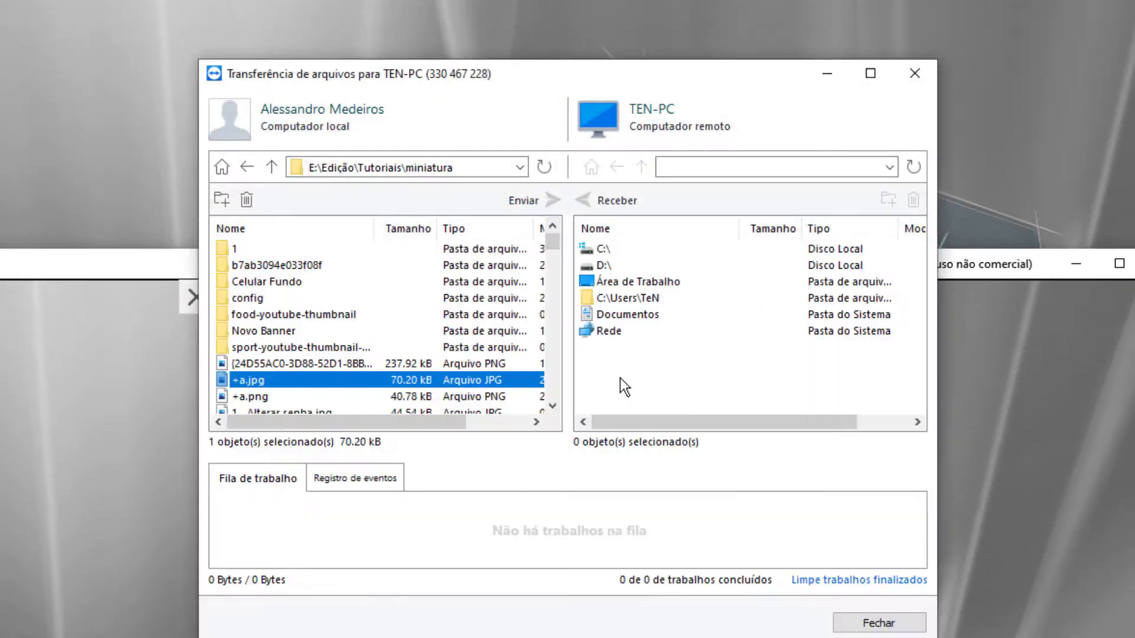
pyautogui.moveTo(604, 94); pyautogui.dragTo(867, 81)
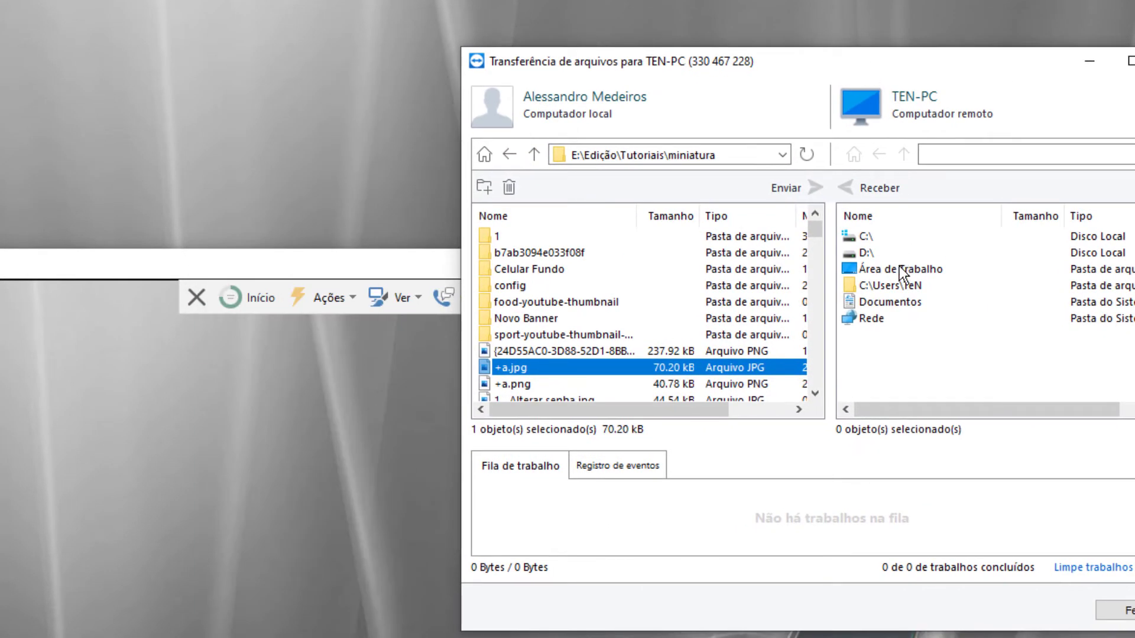
# Send +a.jpg from the local miniatura folder to the remote Área de Trabalho.
pyautogui.doubleClick(892, 267)
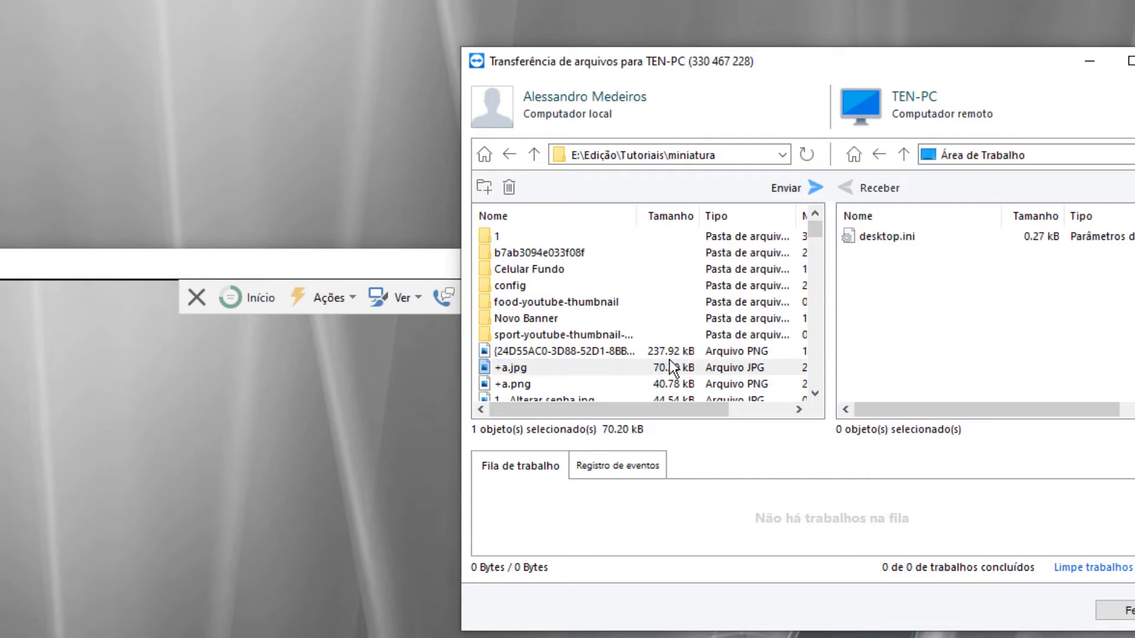
pyautogui.click(509, 371)
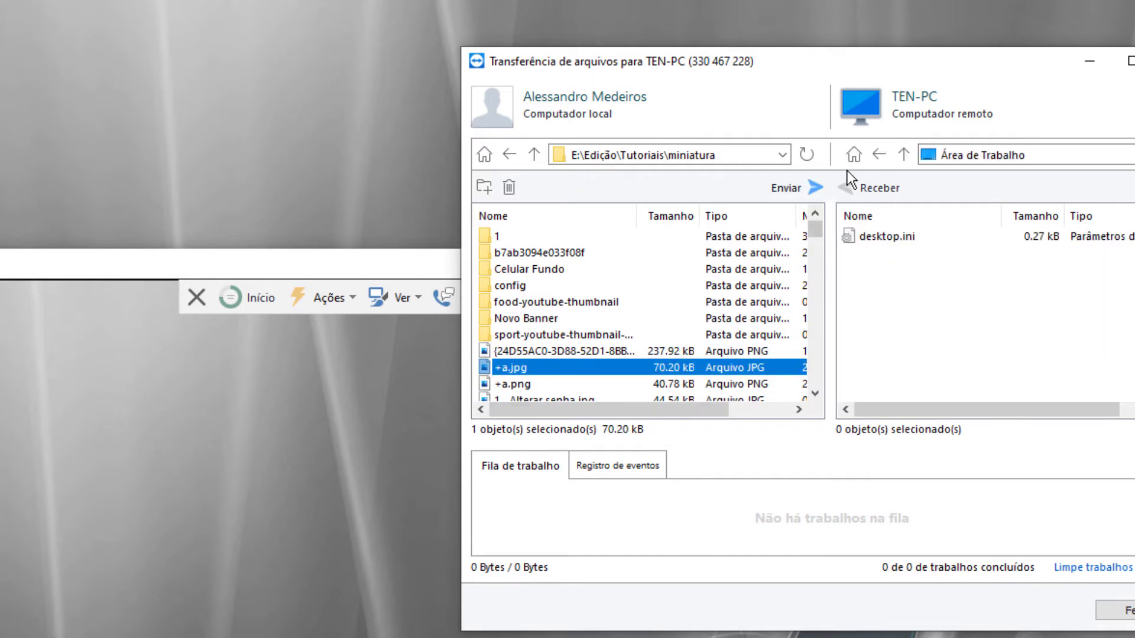
pyautogui.click(804, 189)
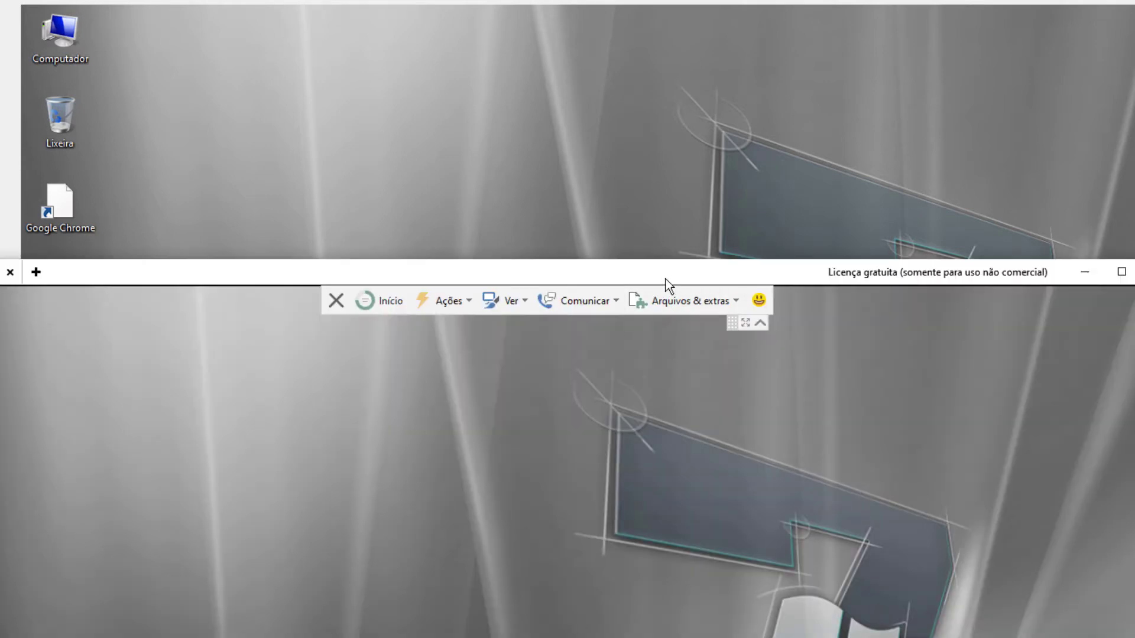
pyautogui.moveTo(665, 279); pyautogui.dragTo(688, 112)
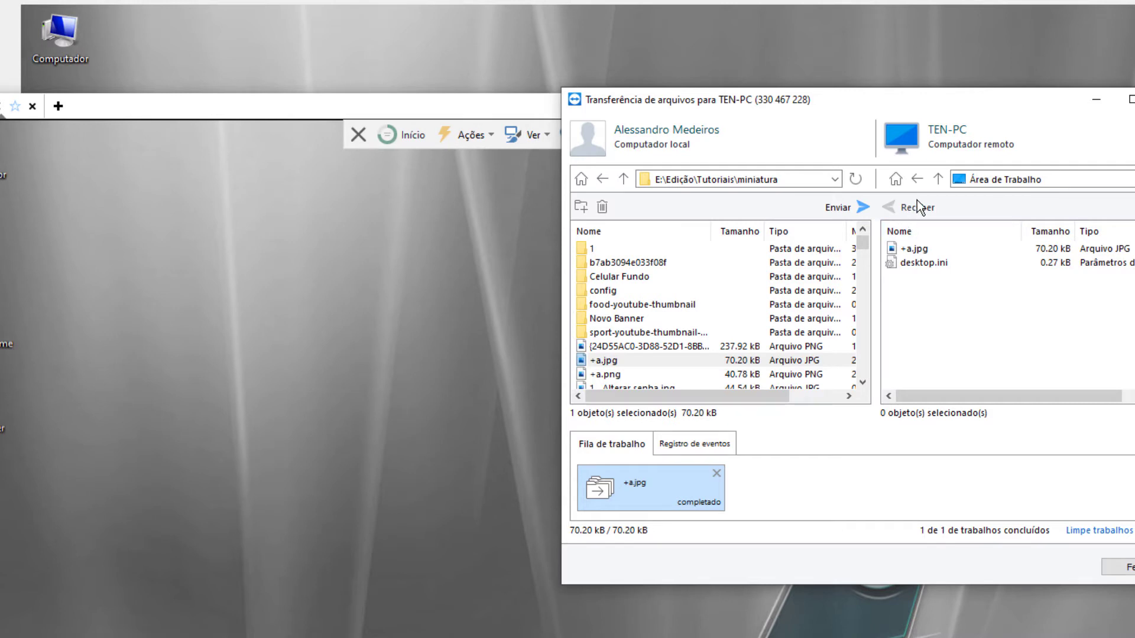
# Browse the remote TeN user's Contacts and Music folders, go up to local Edição, then close the transfer.
pyautogui.click(940, 179)
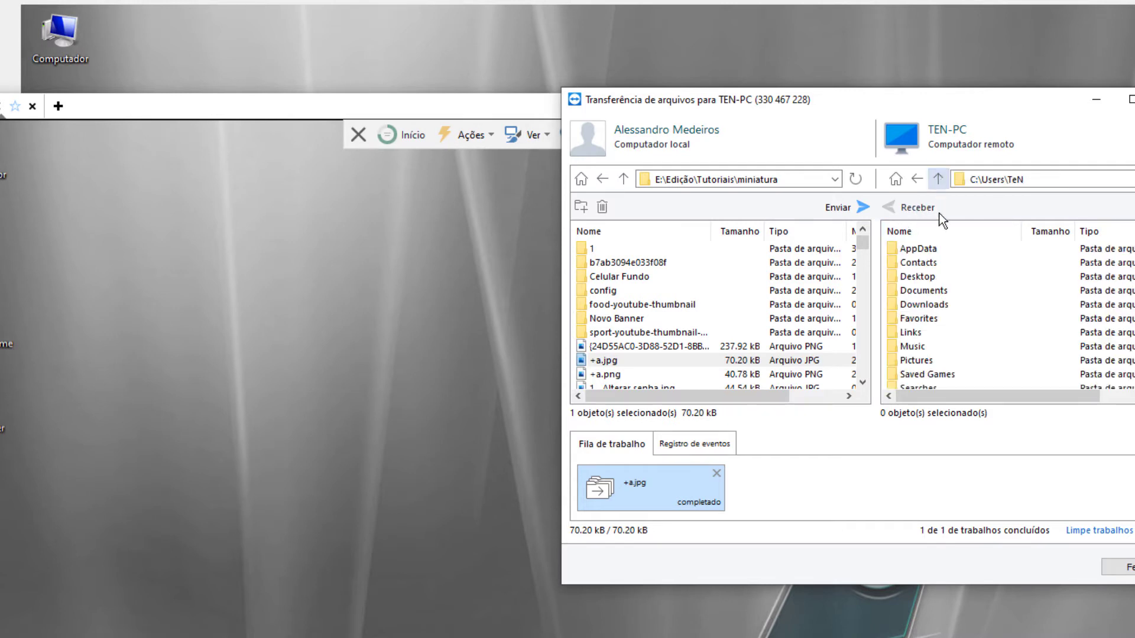
pyautogui.click(930, 261)
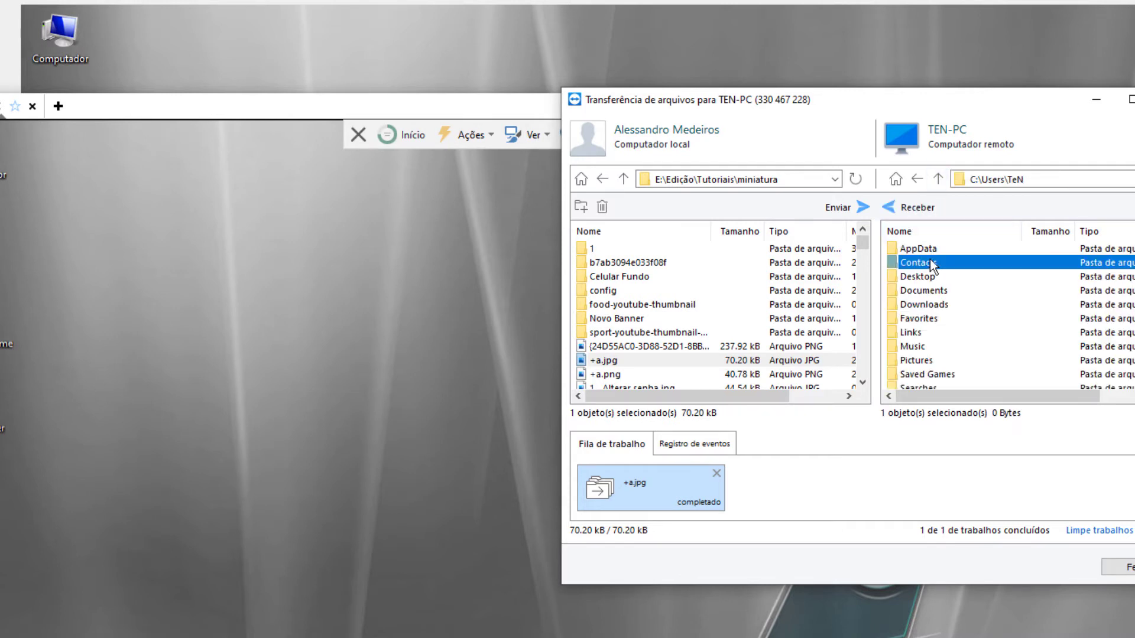
pyautogui.click(940, 179)
pyautogui.doubleClick(921, 291)
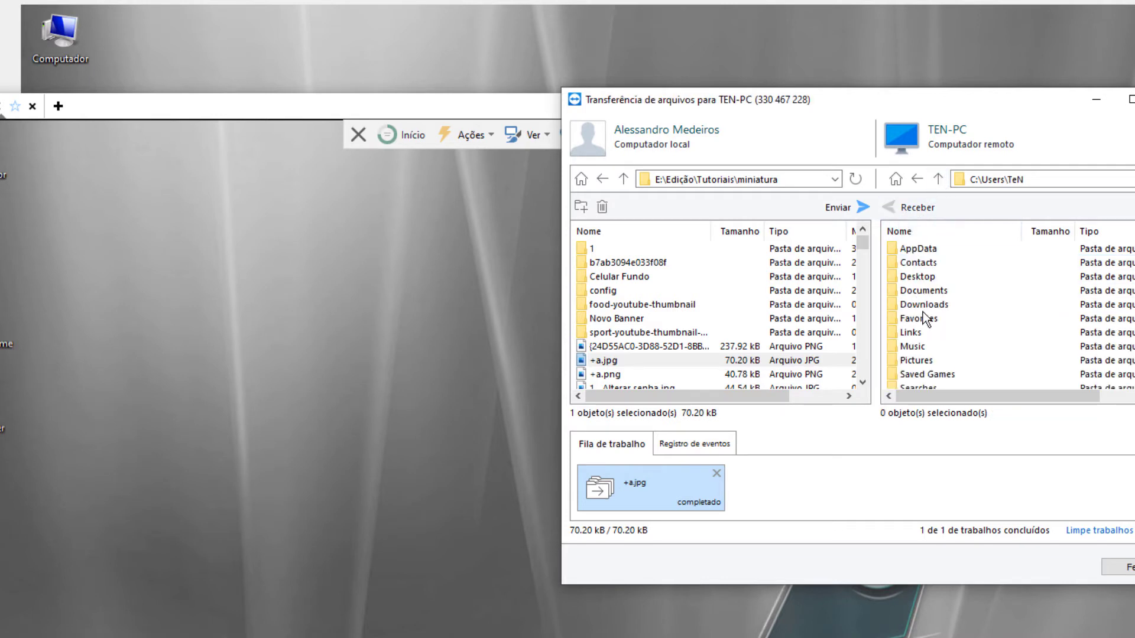
pyautogui.doubleClick(920, 347)
pyautogui.click(916, 248)
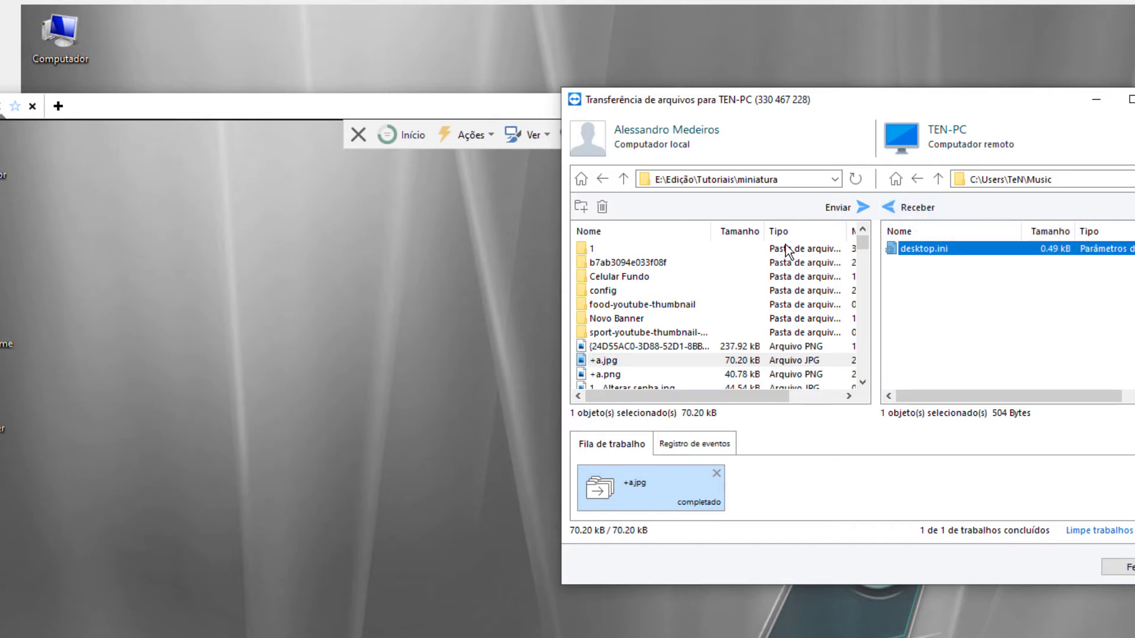
pyautogui.click(625, 179)
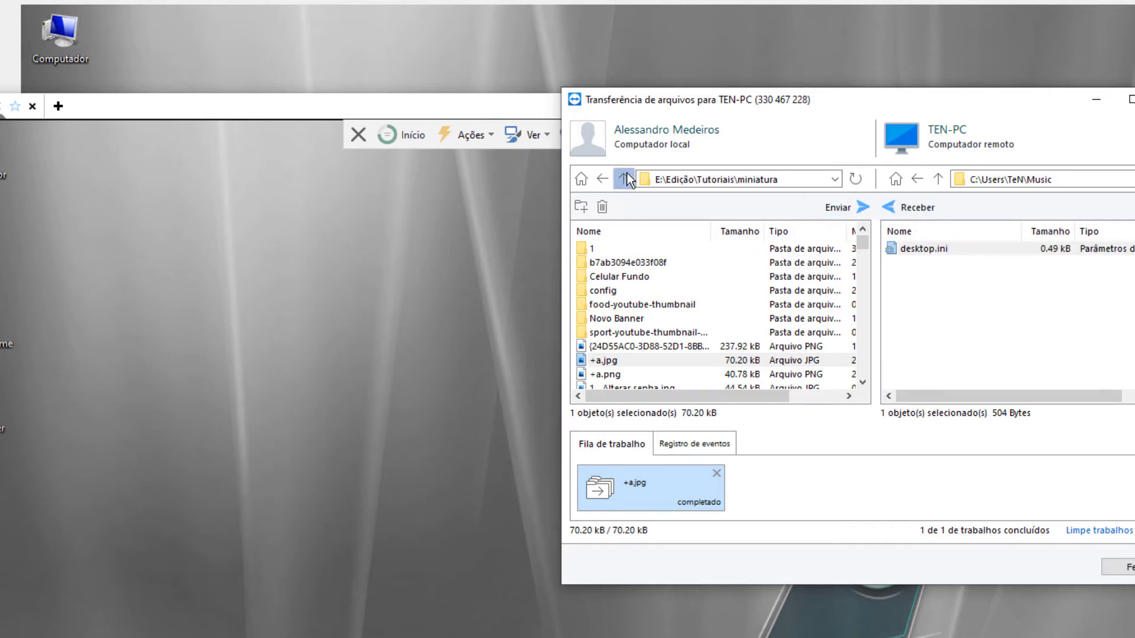
pyautogui.click(625, 180)
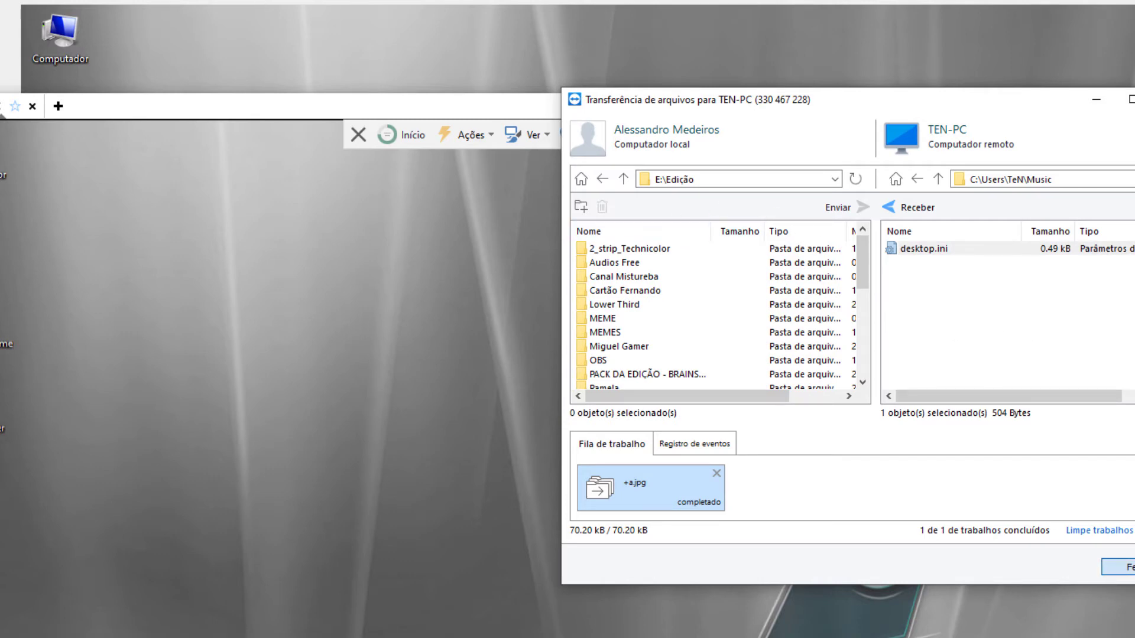
pyautogui.click(1120, 568)
pyautogui.click(614, 135)
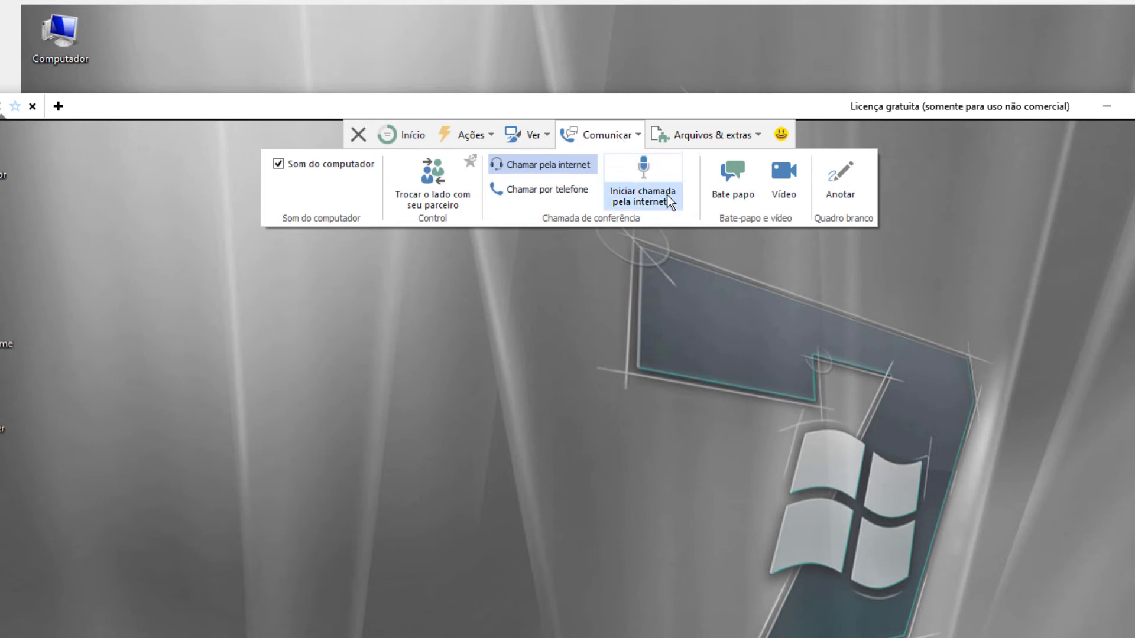
pyautogui.click(659, 134)
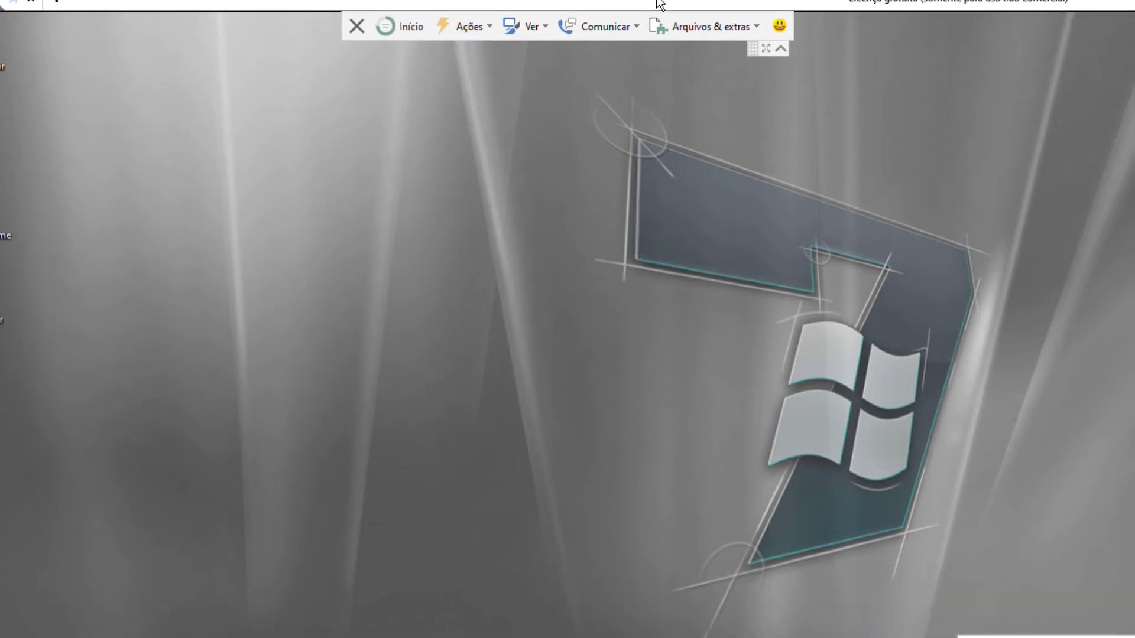
pyautogui.click(614, 26)
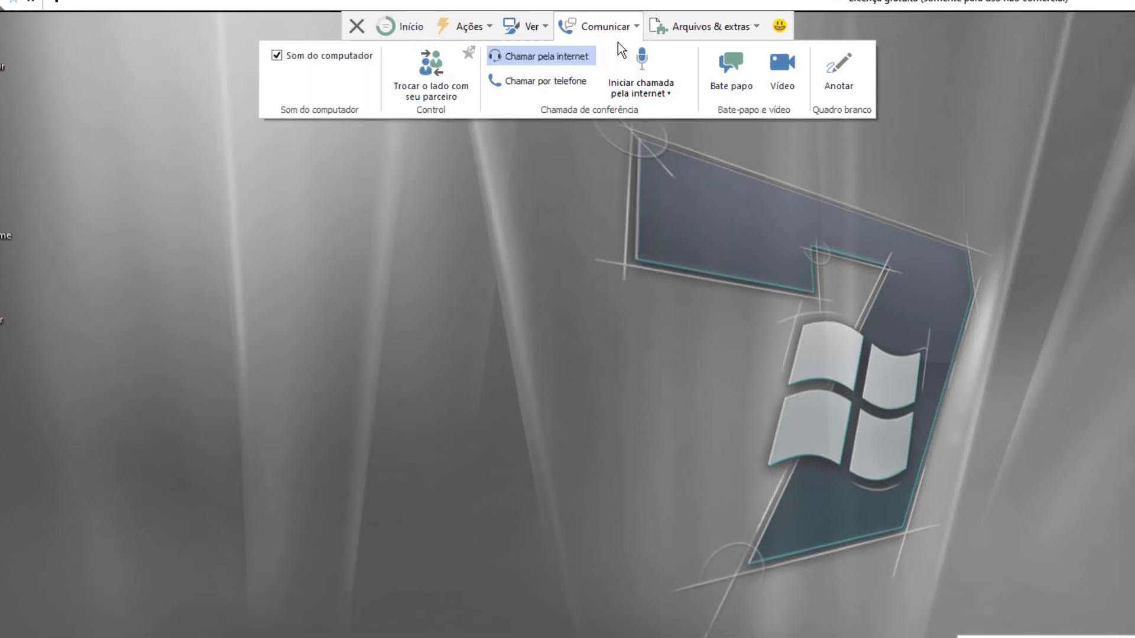
pyautogui.click(654, 93)
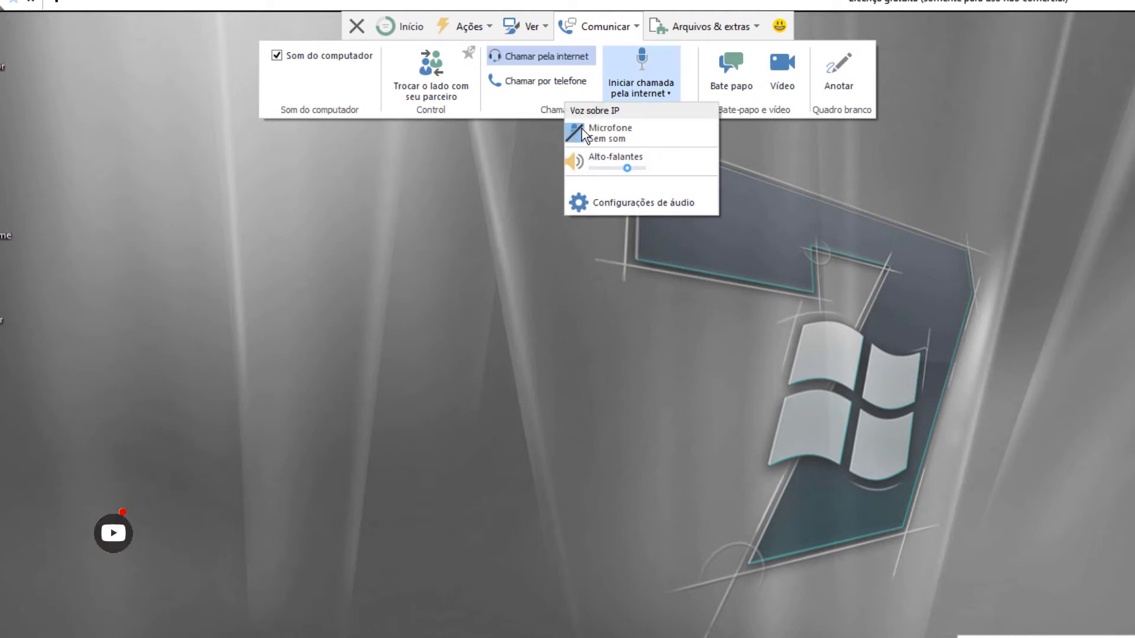
pyautogui.click(634, 73)
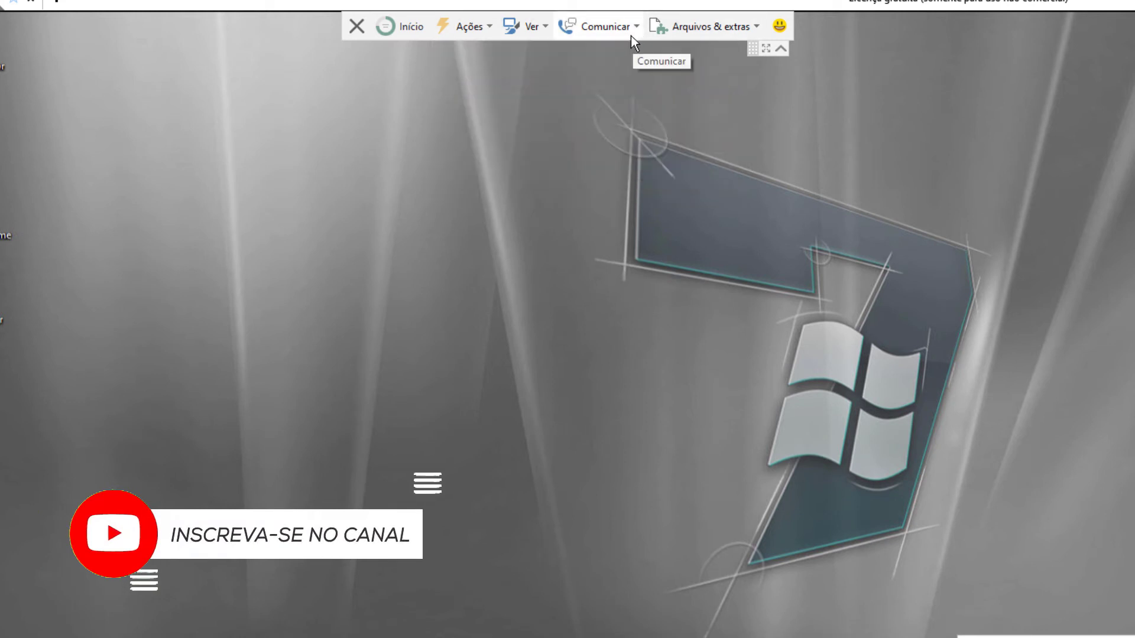
pyautogui.click(612, 26)
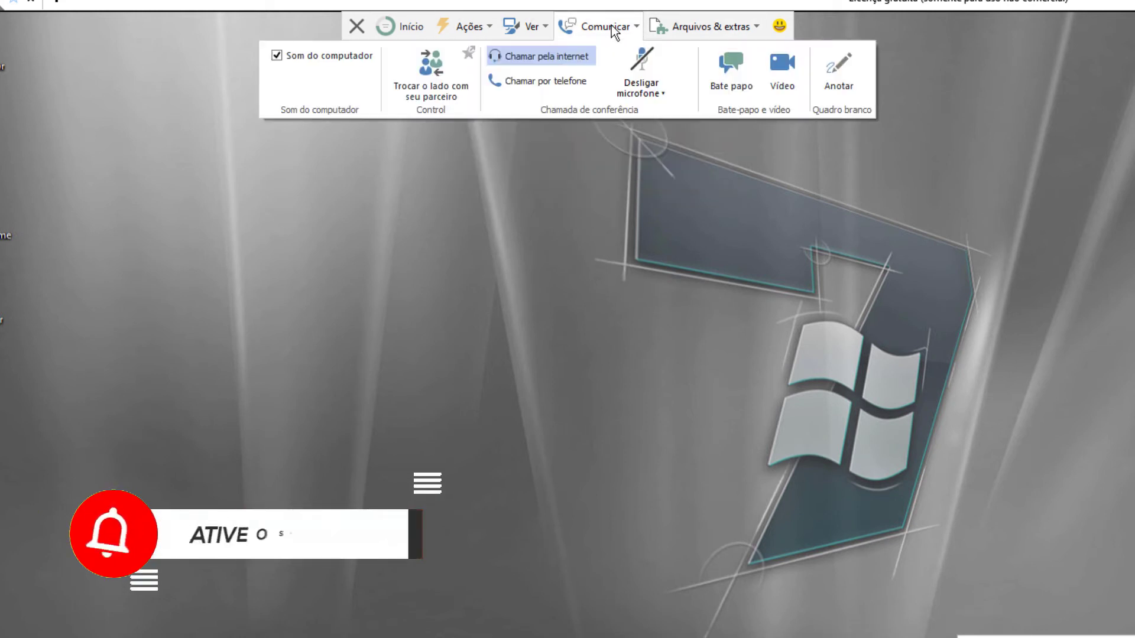
pyautogui.click(653, 87)
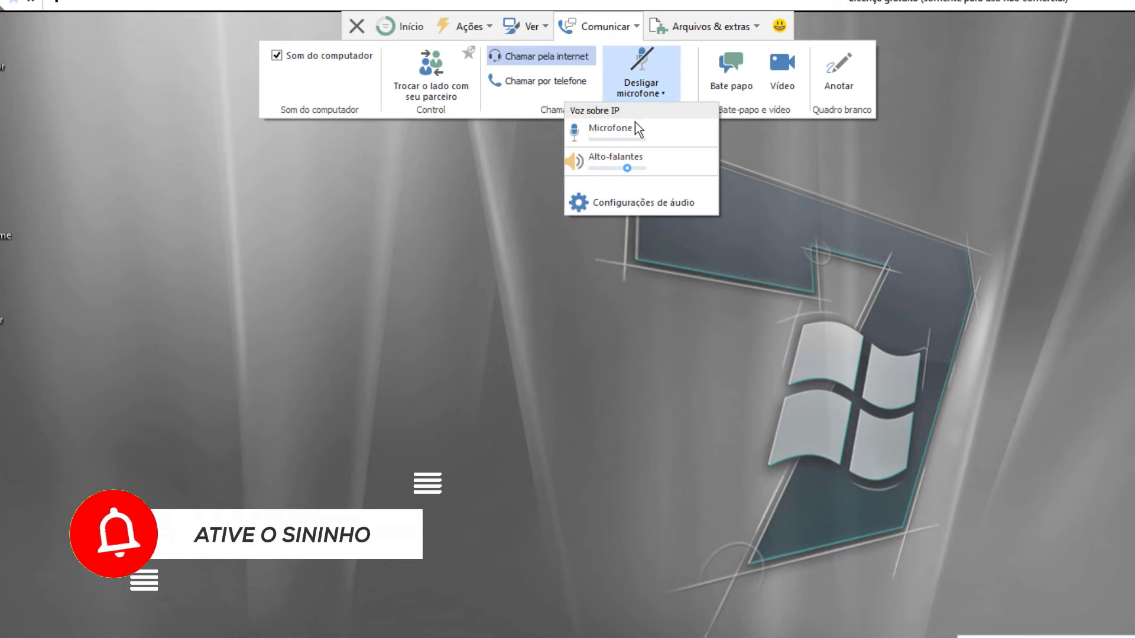
pyautogui.click(635, 97)
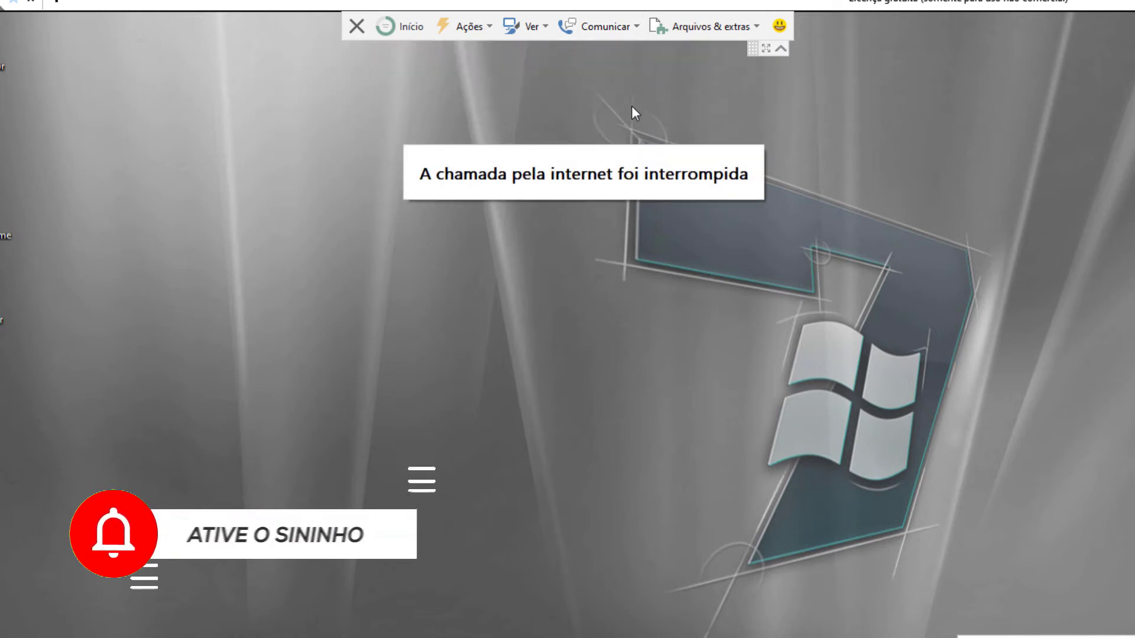
pyautogui.click(625, 29)
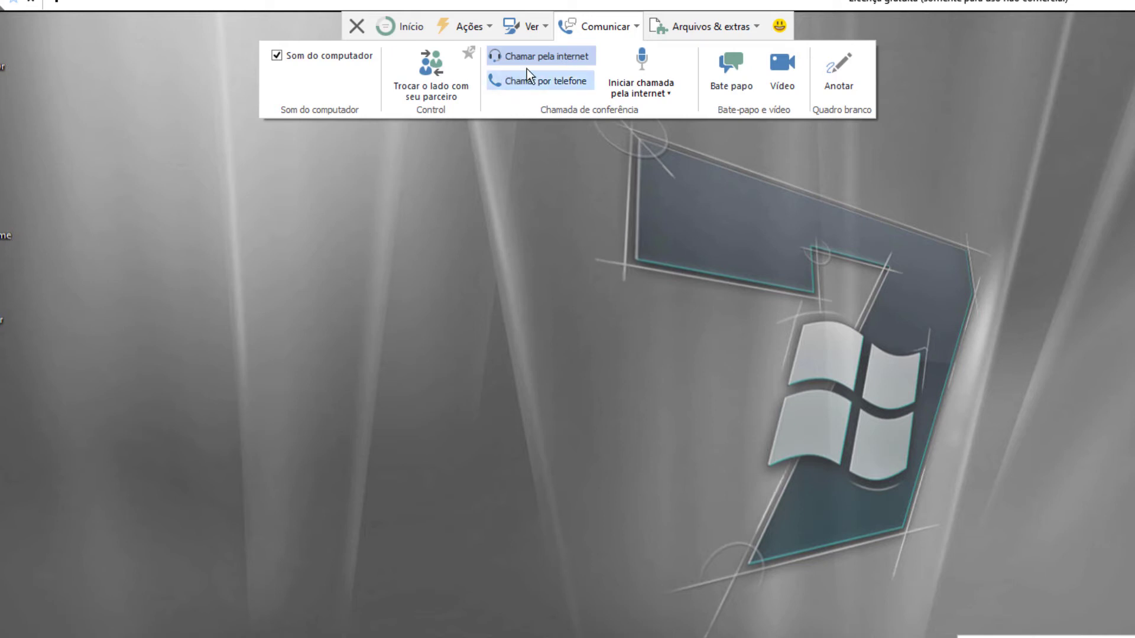
pyautogui.click(573, 30)
pyautogui.click(592, 30)
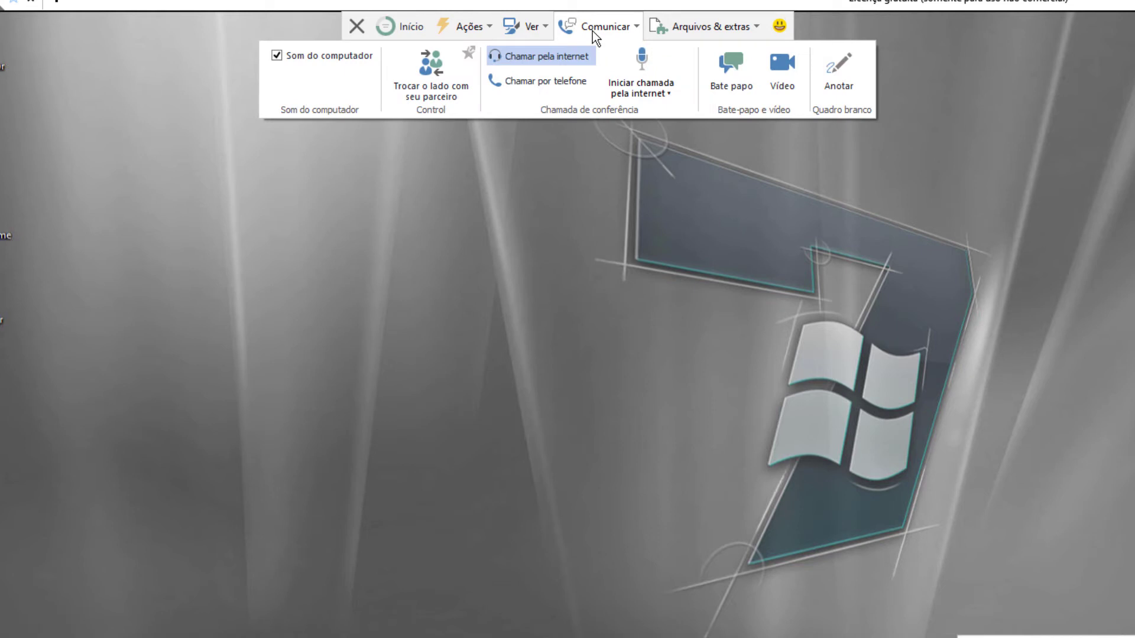
# Send 'Teste' in the session chat, reply 'ertgregre' from TEN-PC, and return to the TEN-PC window.
pyautogui.click(733, 67)
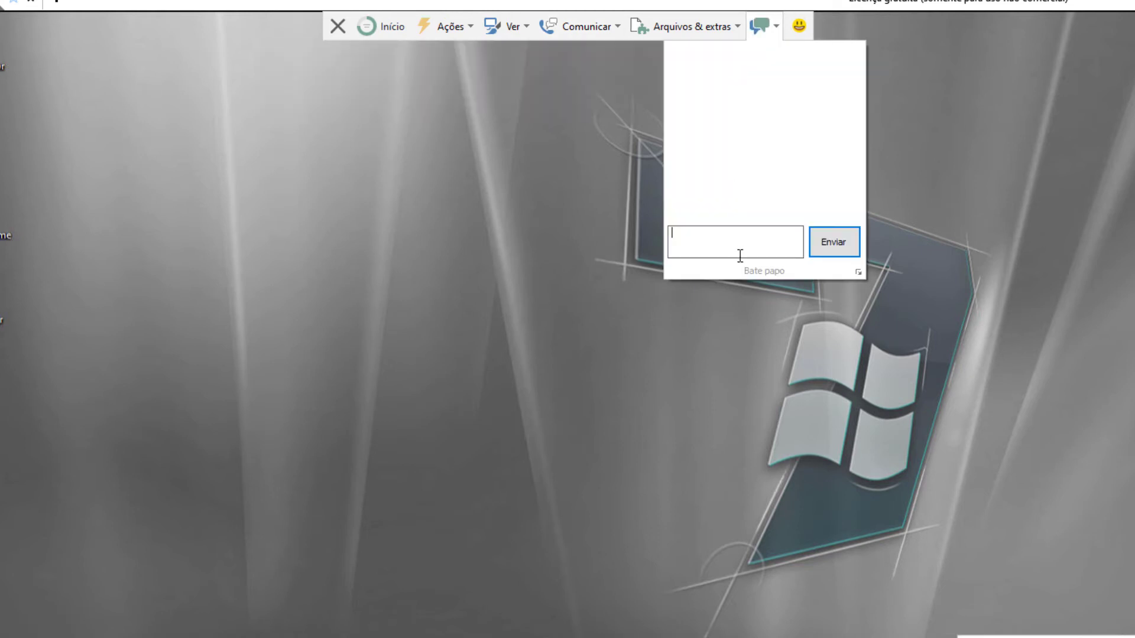
pyautogui.write('Teste')
pyautogui.press('Return')
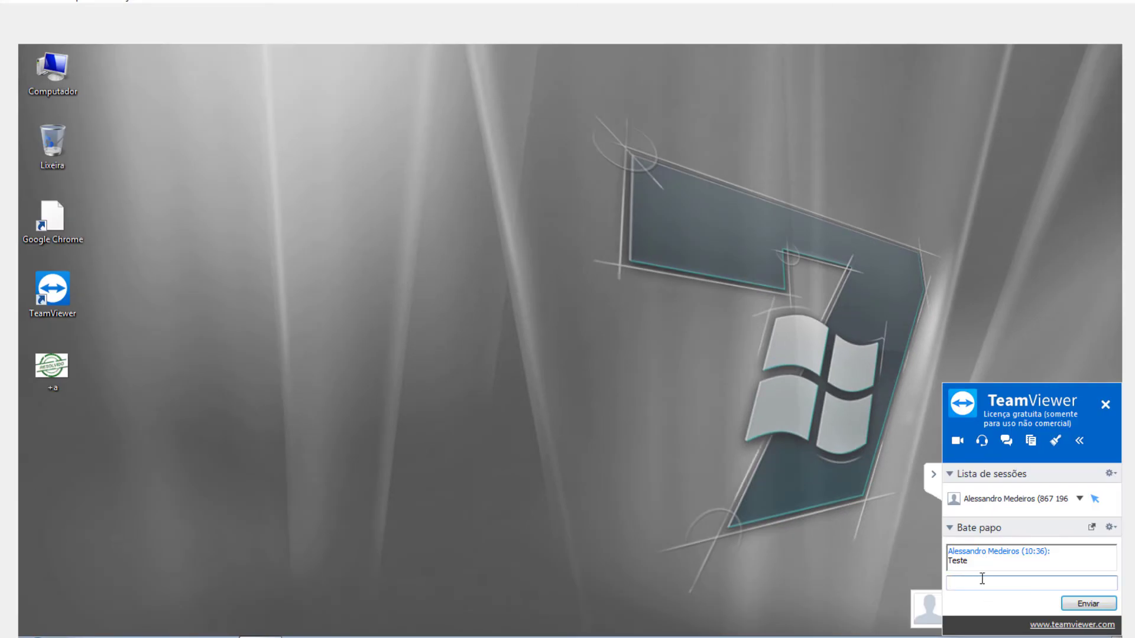
pyautogui.write('ertgregre')
pyautogui.press('Return')
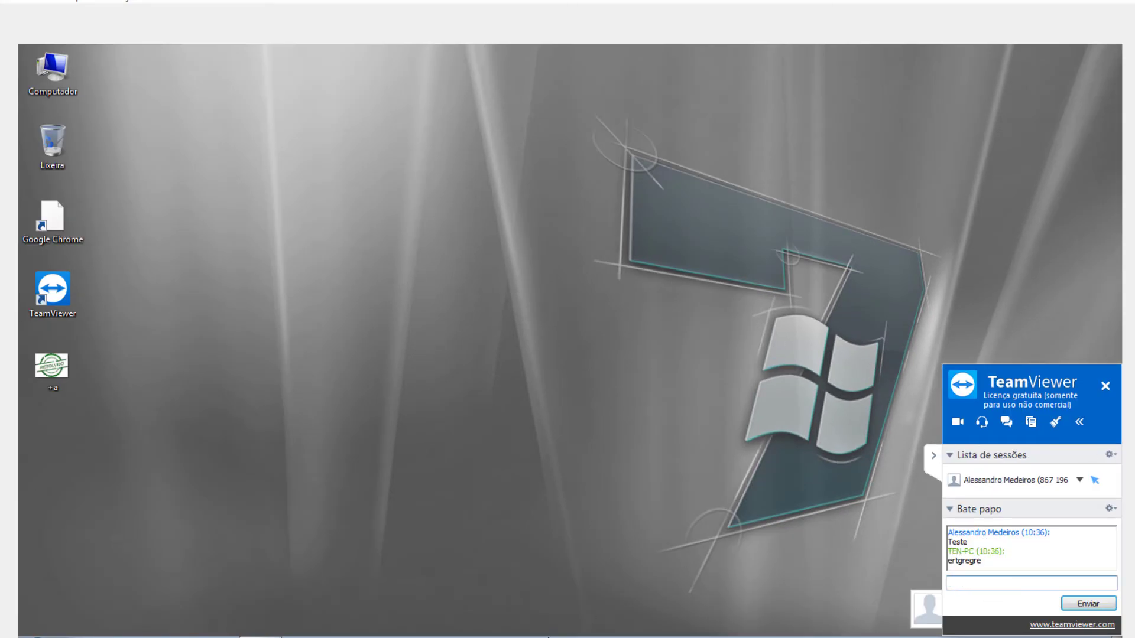
pyautogui.click(485, 619)
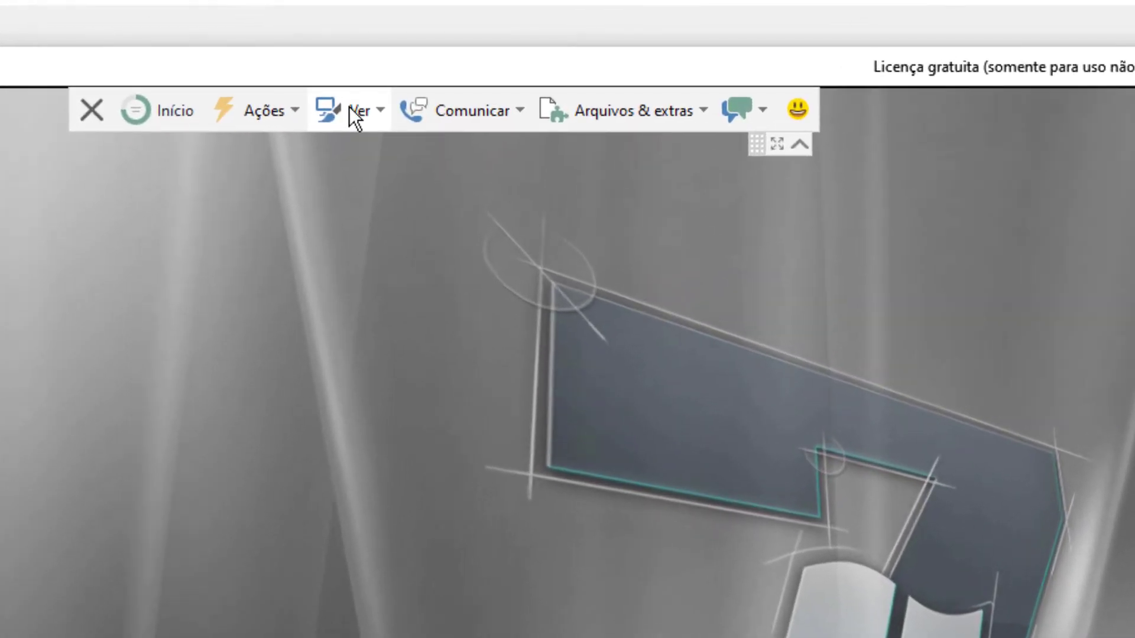
# Switch the remote display to Otimize a velocidade, then Otimizar a qualidade, then back to Seleção automática.
pyautogui.click(442, 61)
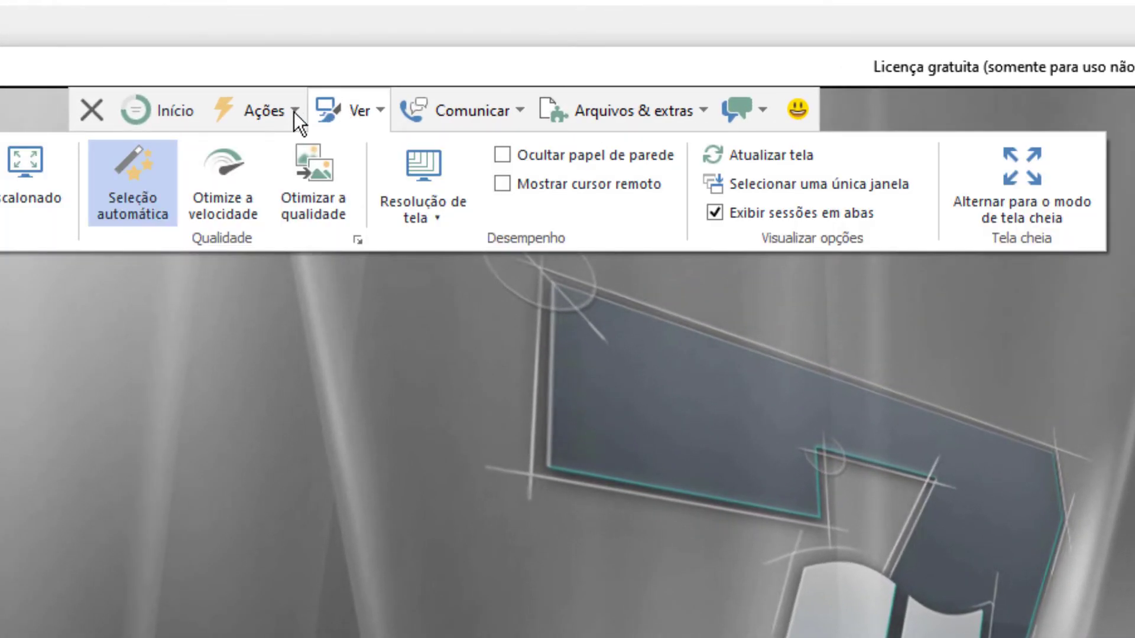
pyautogui.click(260, 111)
pyautogui.click(359, 115)
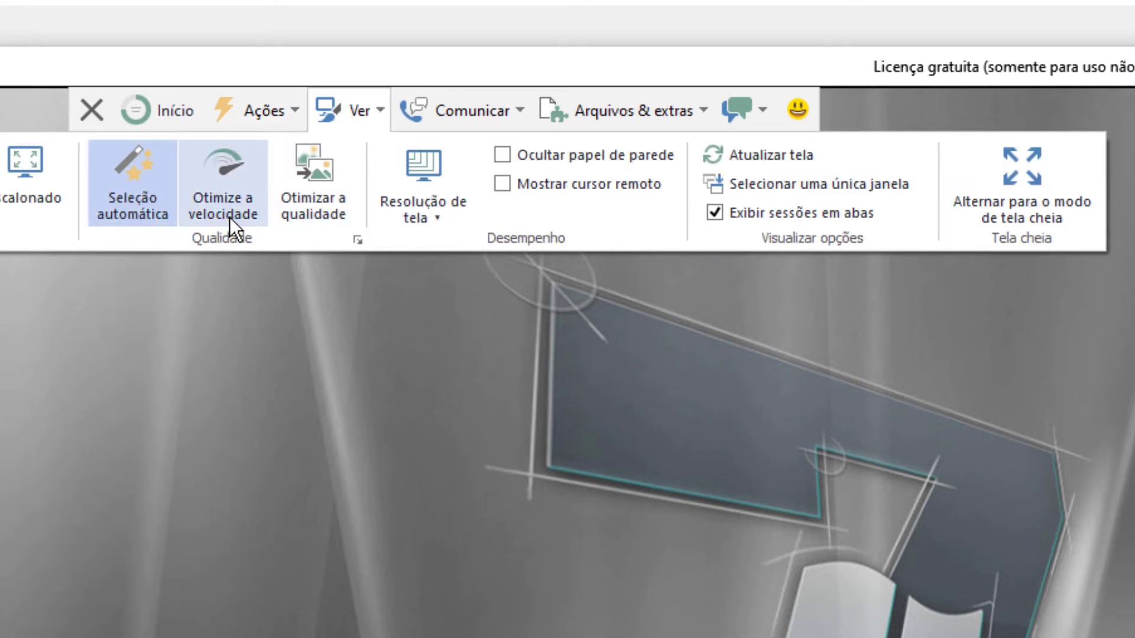
pyautogui.click(225, 196)
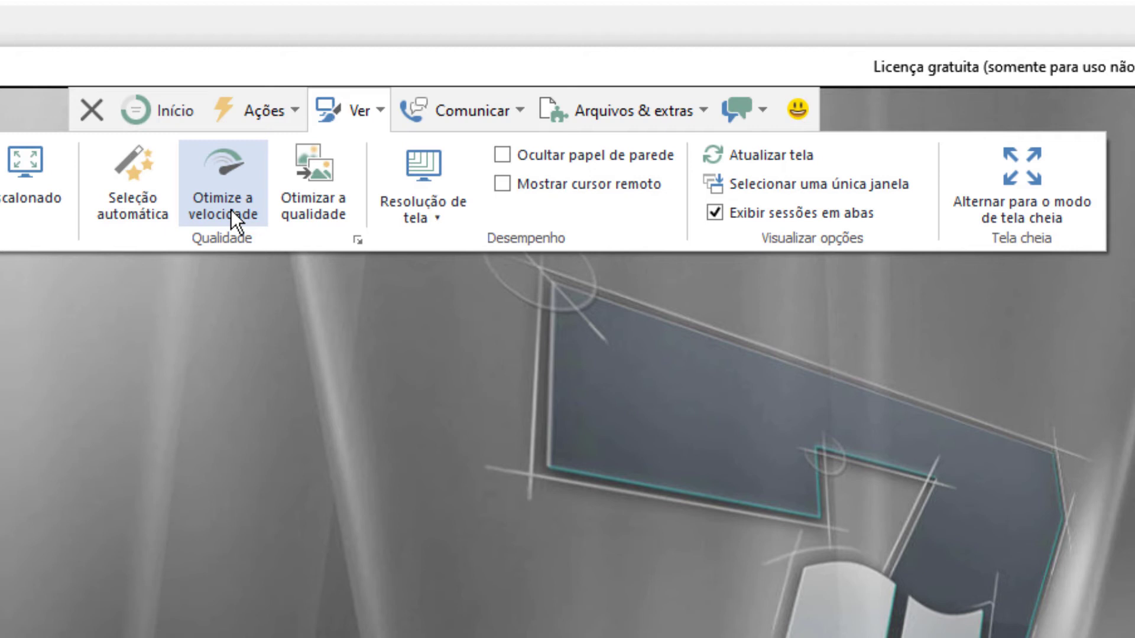
pyautogui.click(317, 183)
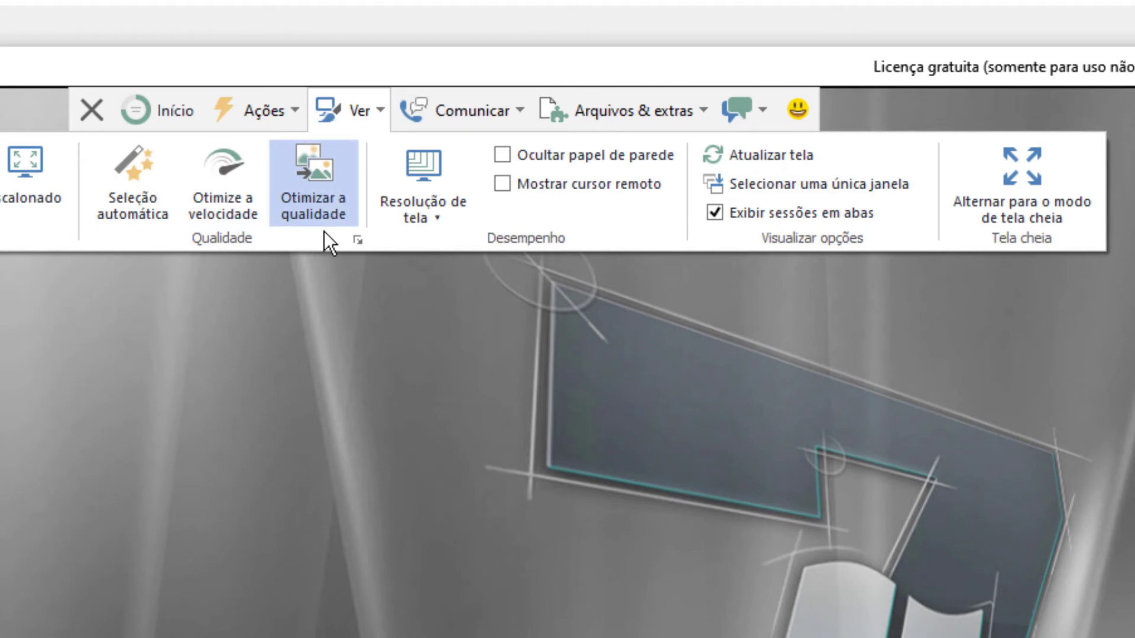
pyautogui.click(145, 176)
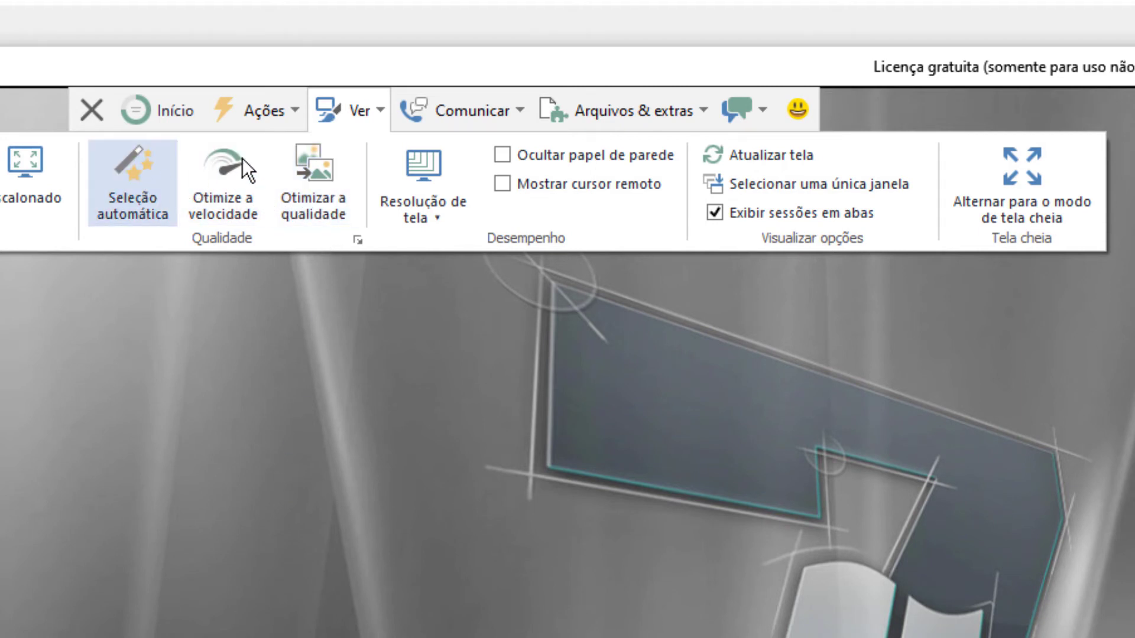
pyautogui.click(286, 112)
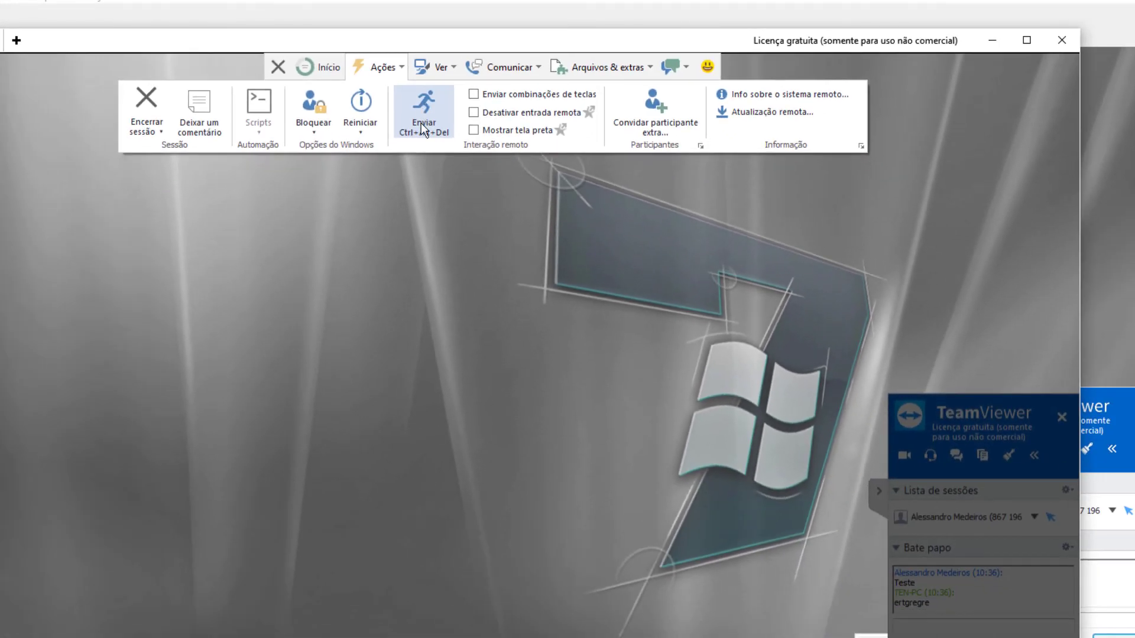
# Send Ctrl+Alt+Del to TEN-PC, start its Task Manager, then show the remote desktop via the taskbar menu.
pyautogui.click(421, 123)
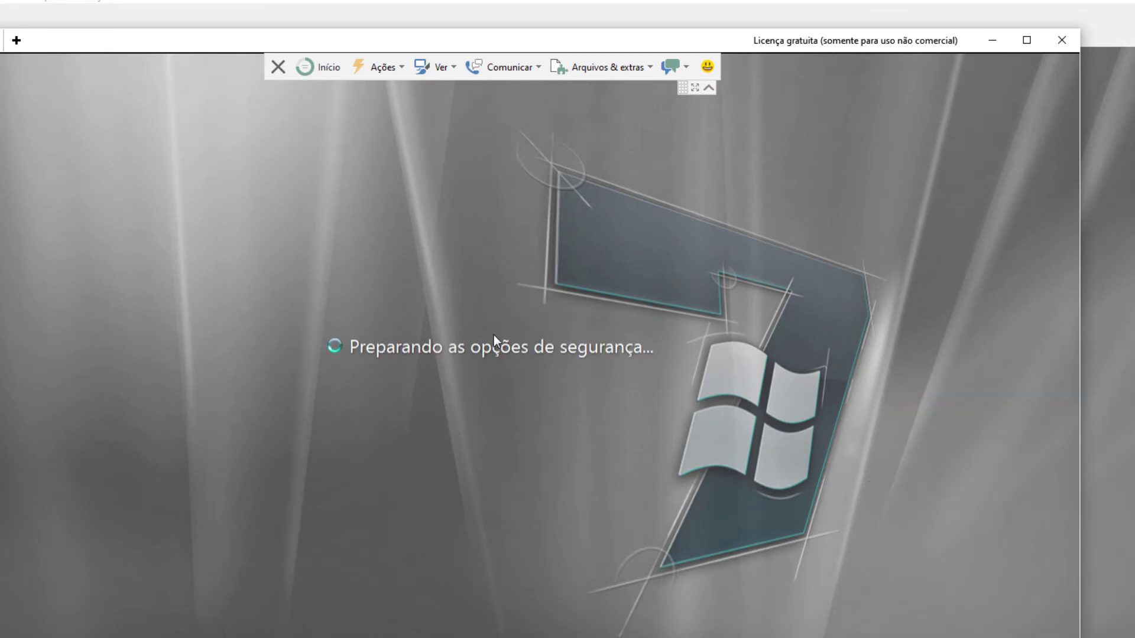
pyautogui.click(449, 470)
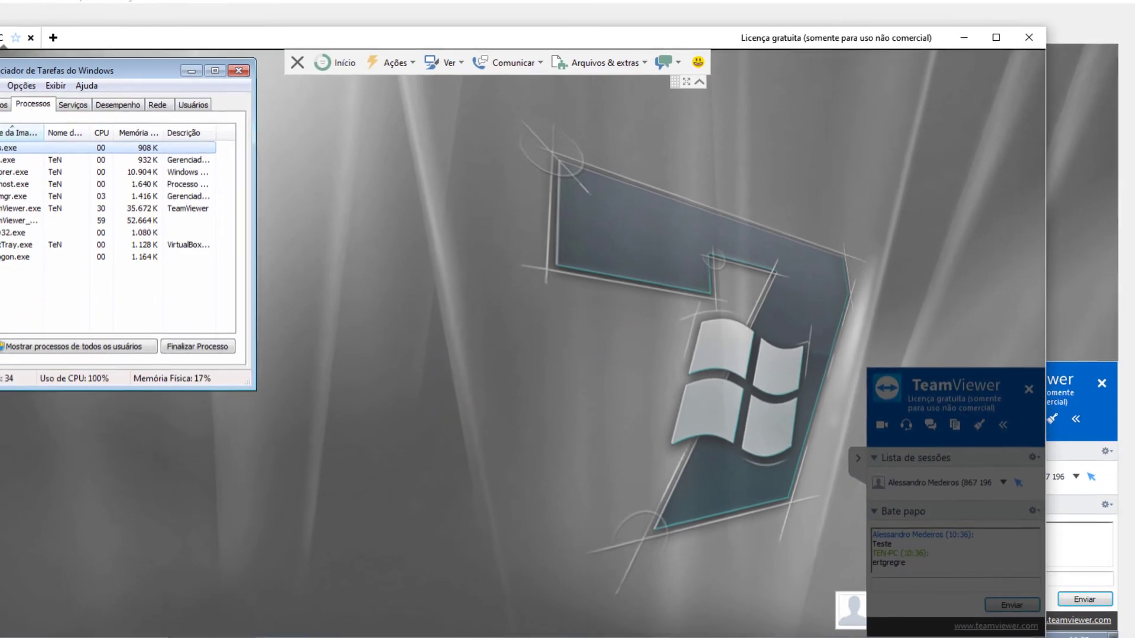
pyautogui.rightClick(384, 631)
pyautogui.click(449, 564)
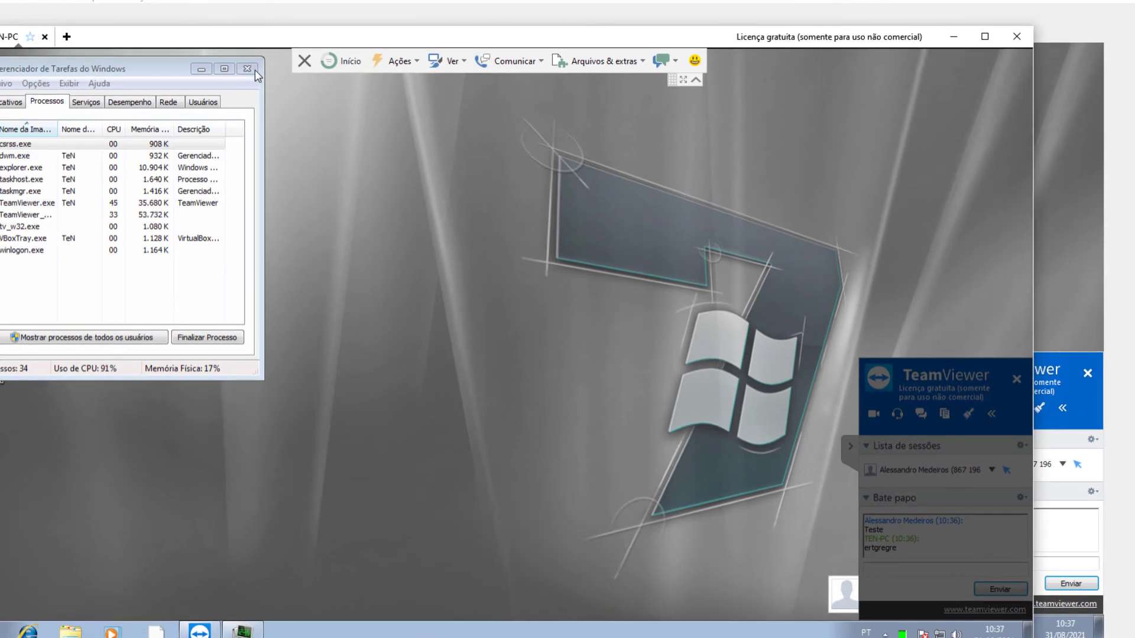
pyautogui.click(451, 65)
pyautogui.click(397, 61)
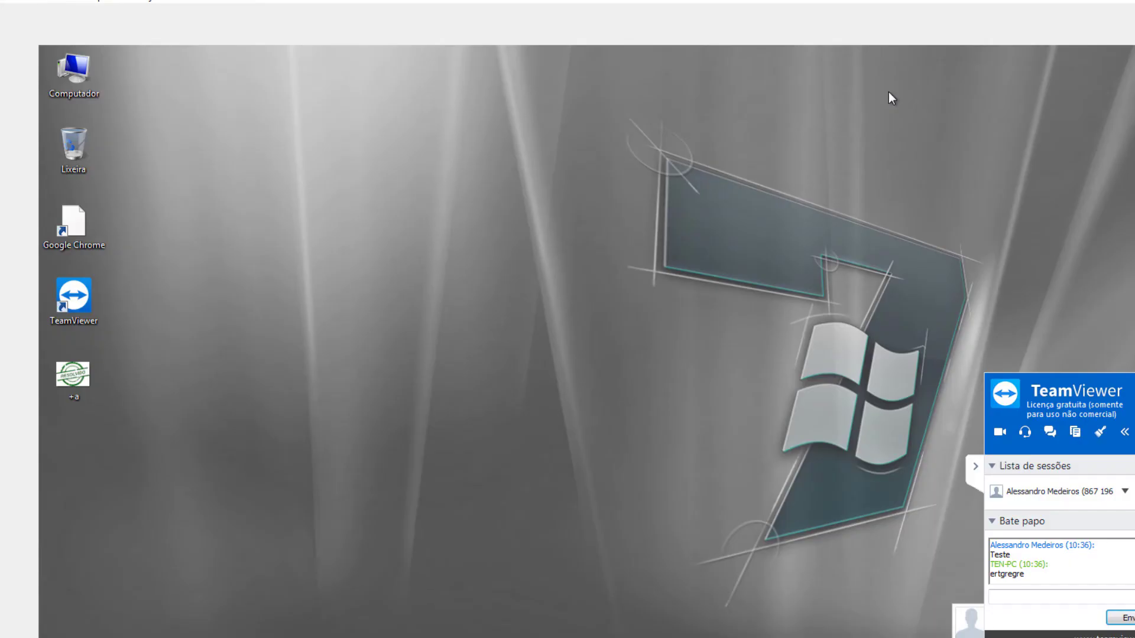
# Collapse the side panel, centre the remote TeamViewer window, view Computadores & contatos, then minimise it.
pyautogui.click(971, 469)
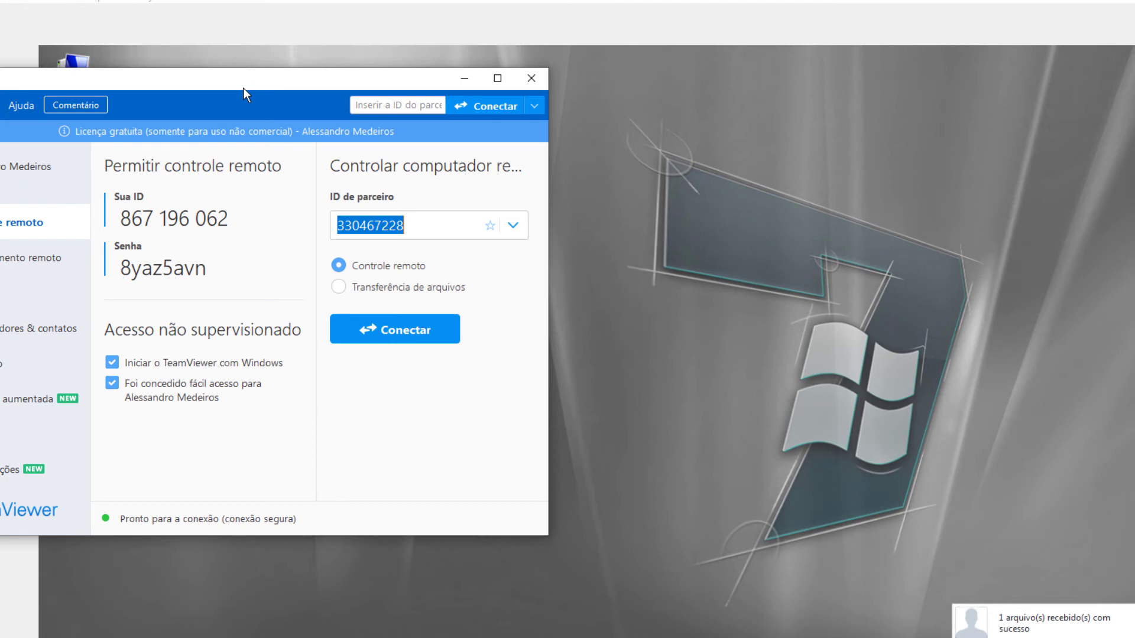
pyautogui.moveTo(243, 87); pyautogui.dragTo(526, 101)
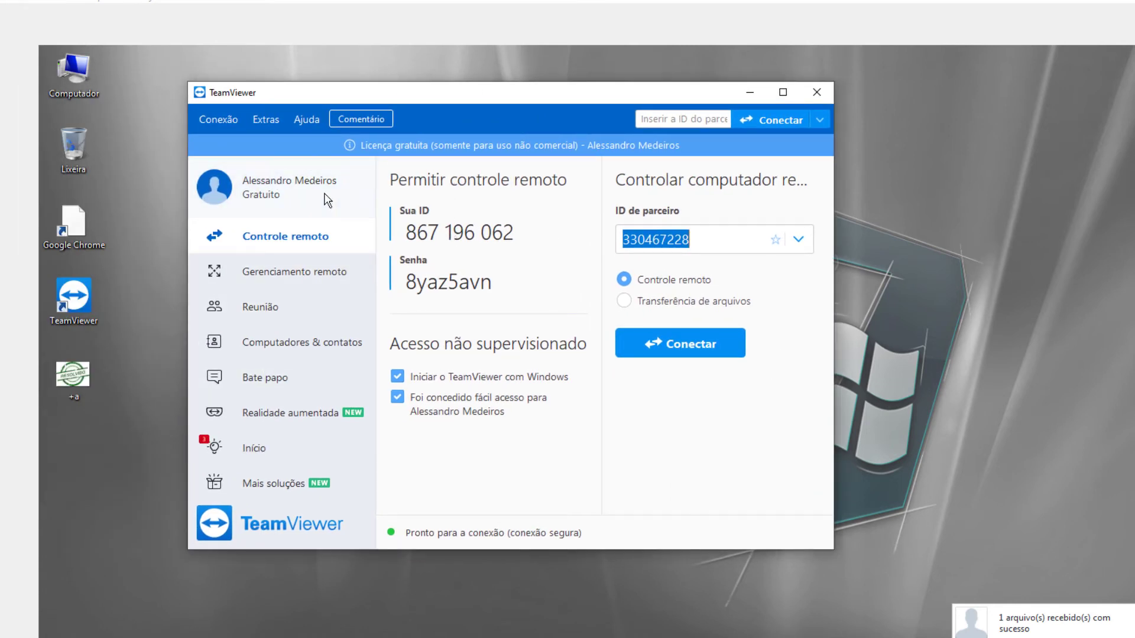
pyautogui.click(287, 346)
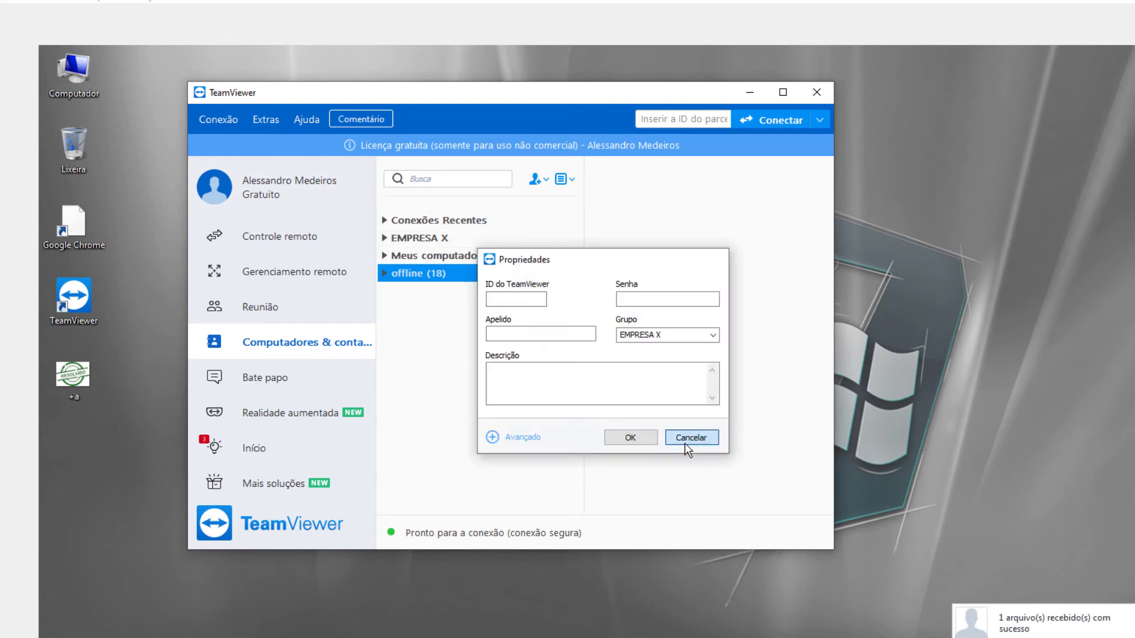
pyautogui.click(686, 446)
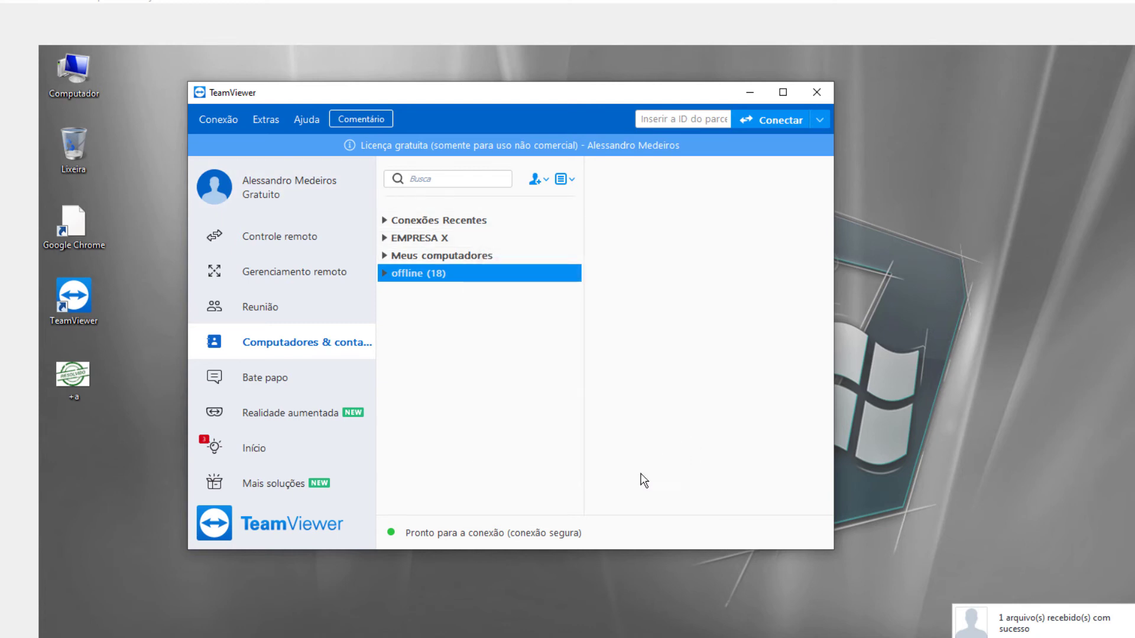
pyautogui.moveTo(492, 637)
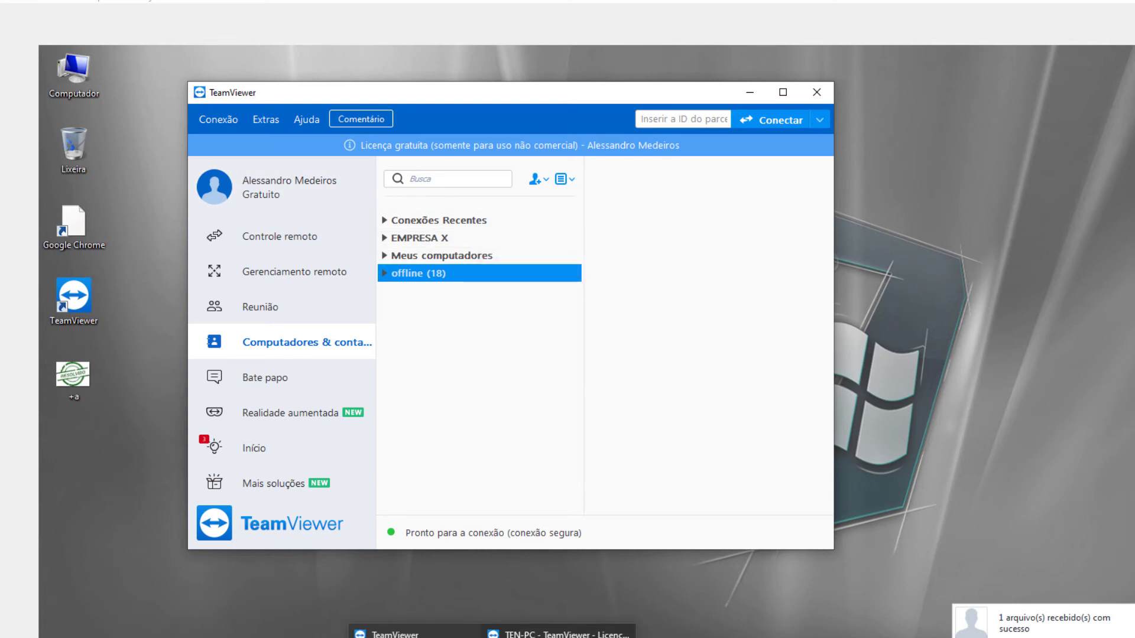
pyautogui.click(492, 635)
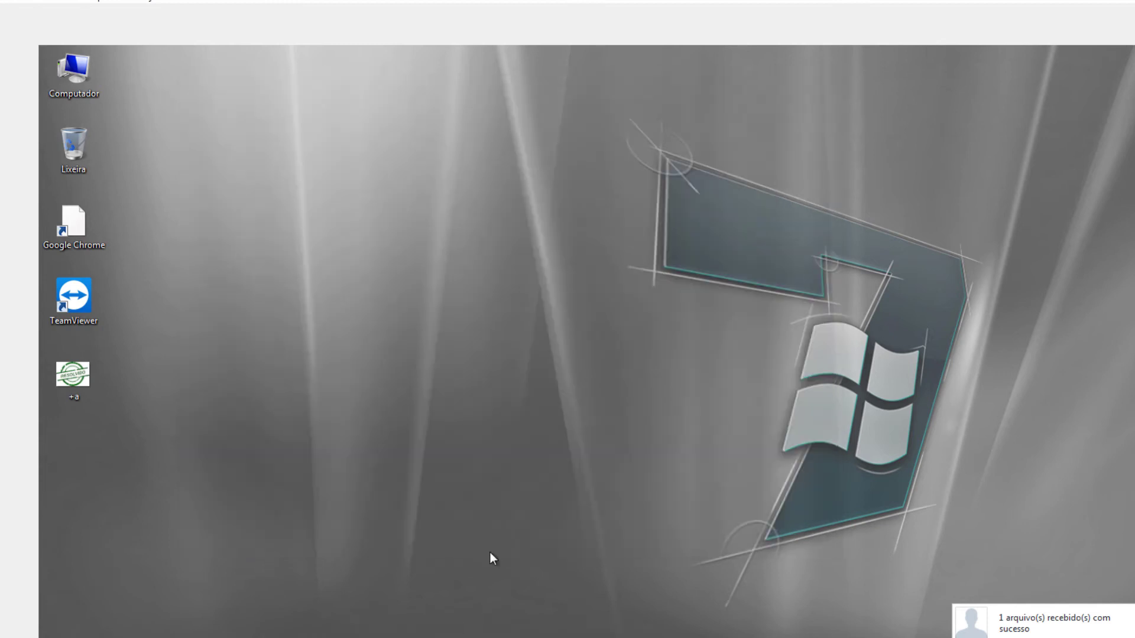
pyautogui.doubleClick(76, 303)
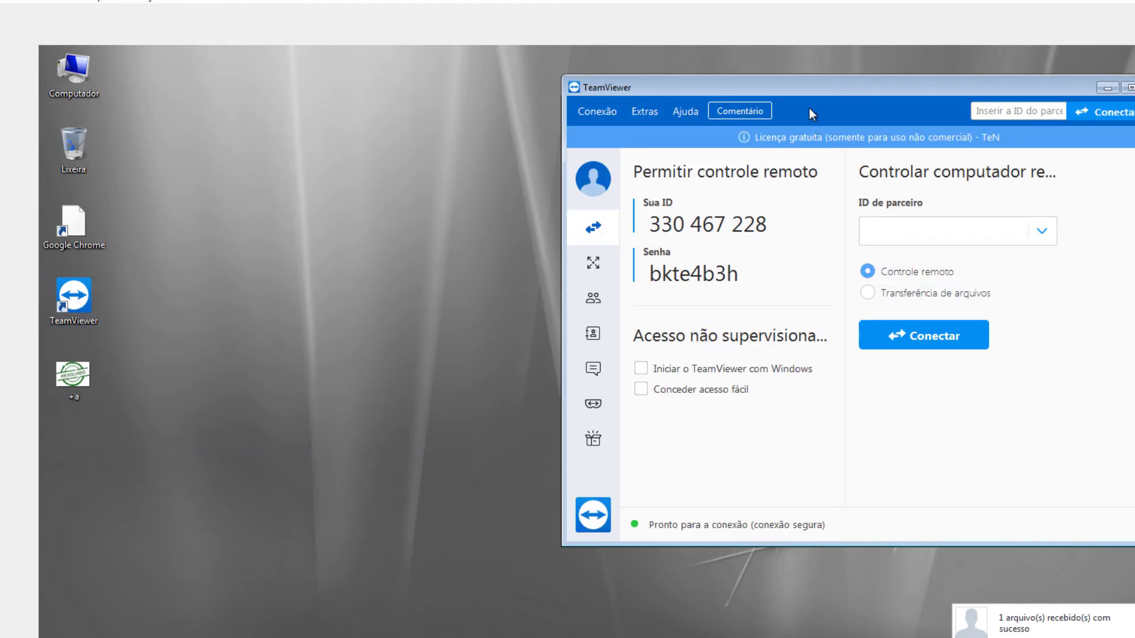
# Open TeamViewer Options, review the Segurança easy-access setup, then cancel and close it.
pyautogui.moveTo(767, 83); pyautogui.dragTo(579, 69)
pyautogui.click(457, 98)
pyautogui.click(473, 118)
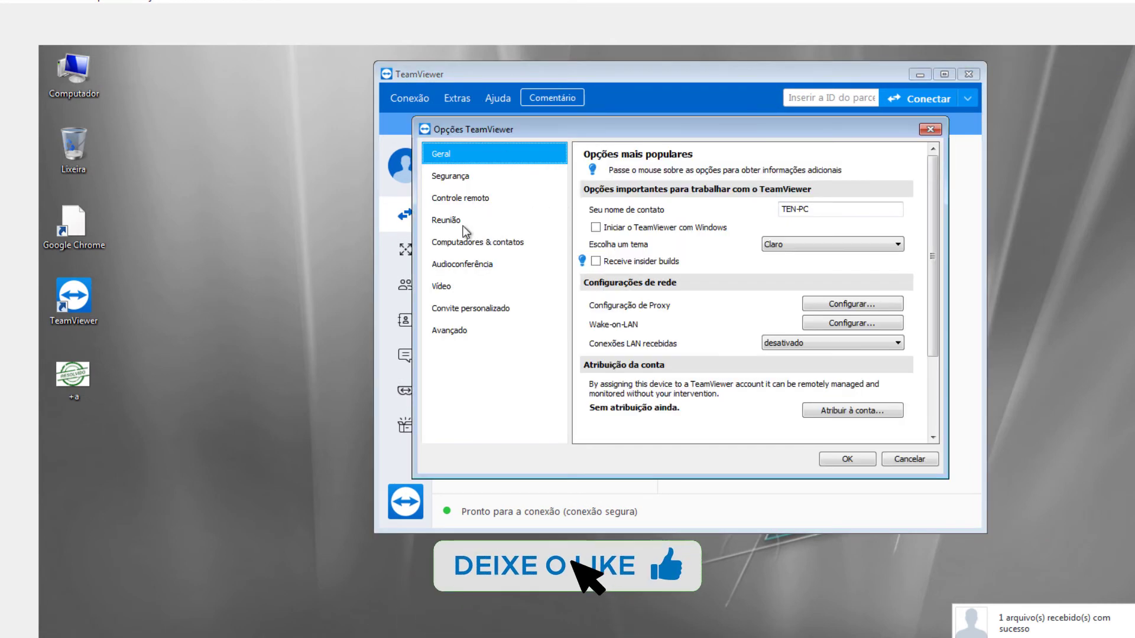
pyautogui.click(450, 176)
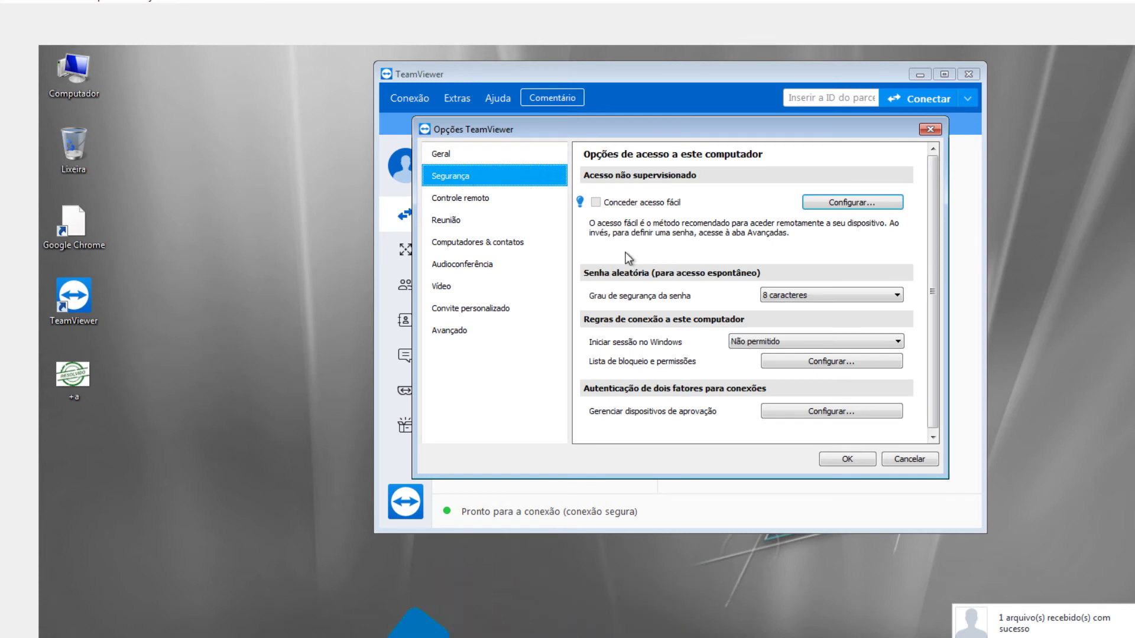
pyautogui.click(853, 202)
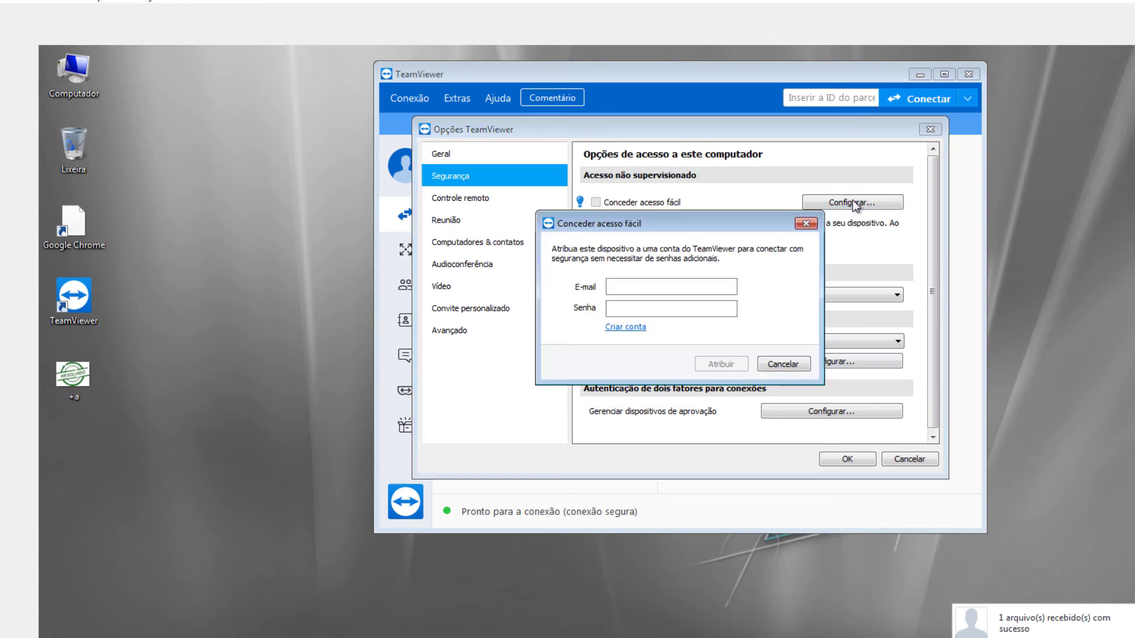
pyautogui.click(766, 366)
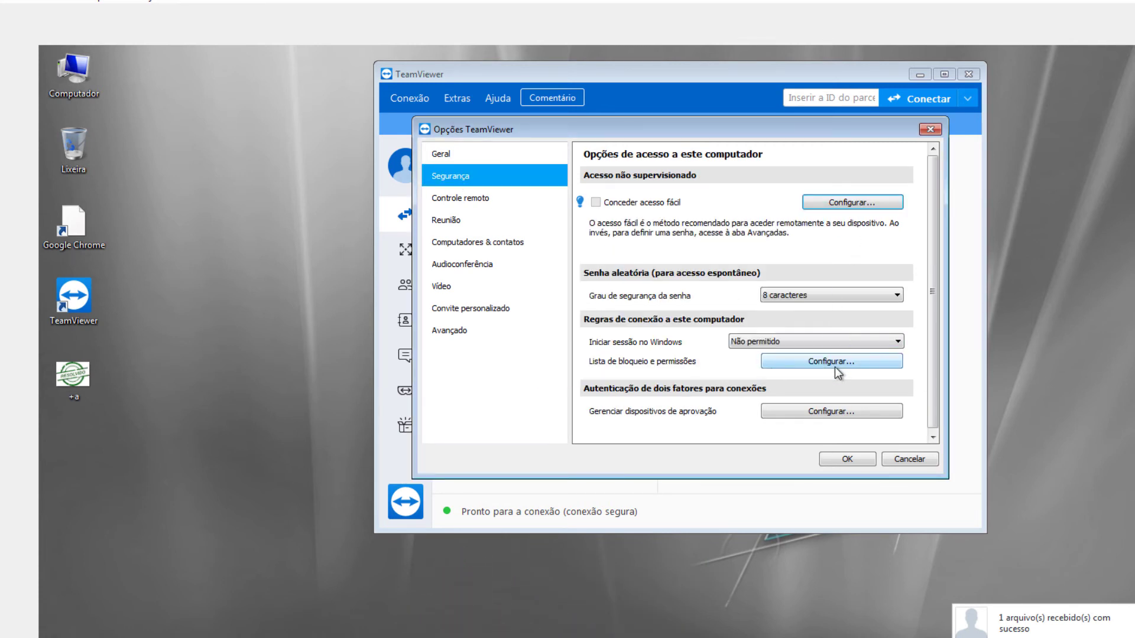
pyautogui.press('Escape')
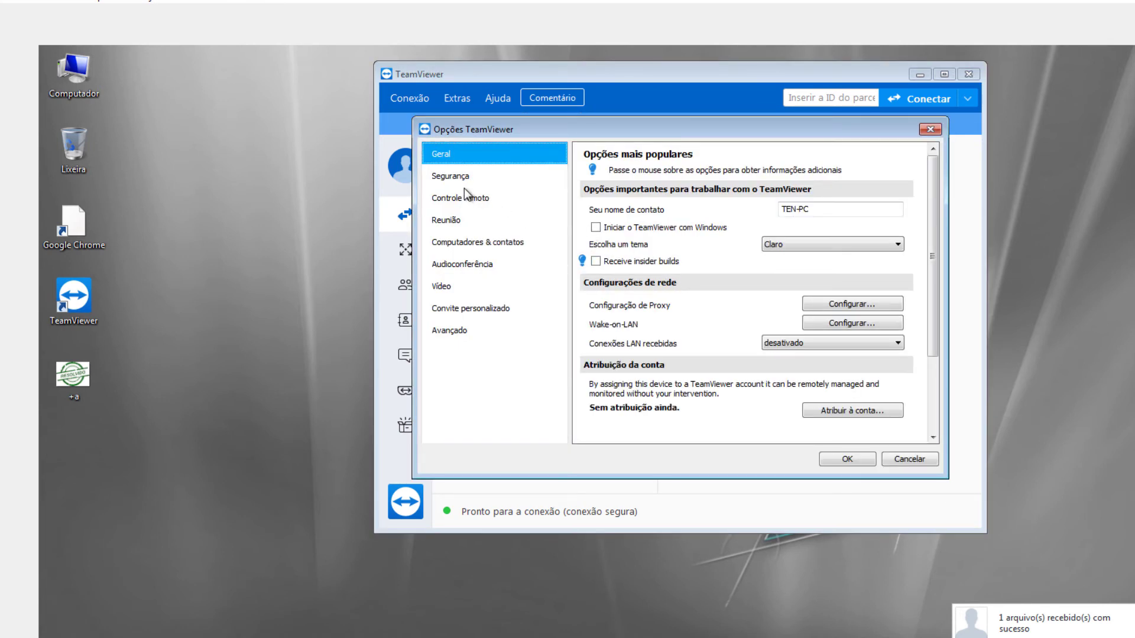
# Tick 'Iniciar o TeamViewer com Windows' and return to the Segurança easy-access options.
pyautogui.click(633, 229)
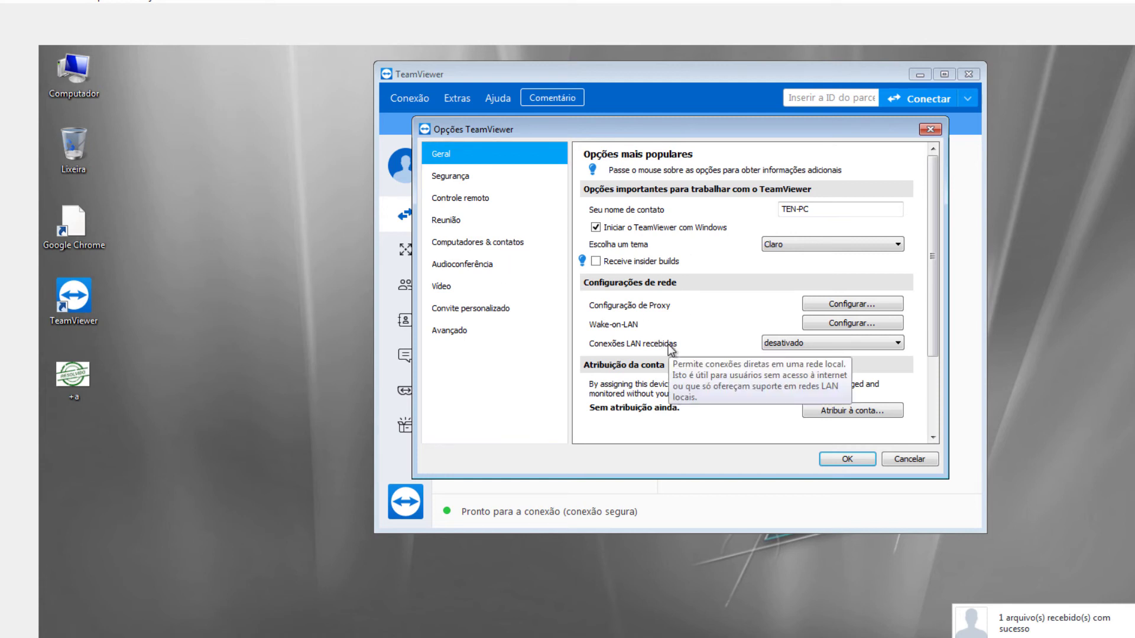
pyautogui.click(477, 198)
pyautogui.click(467, 178)
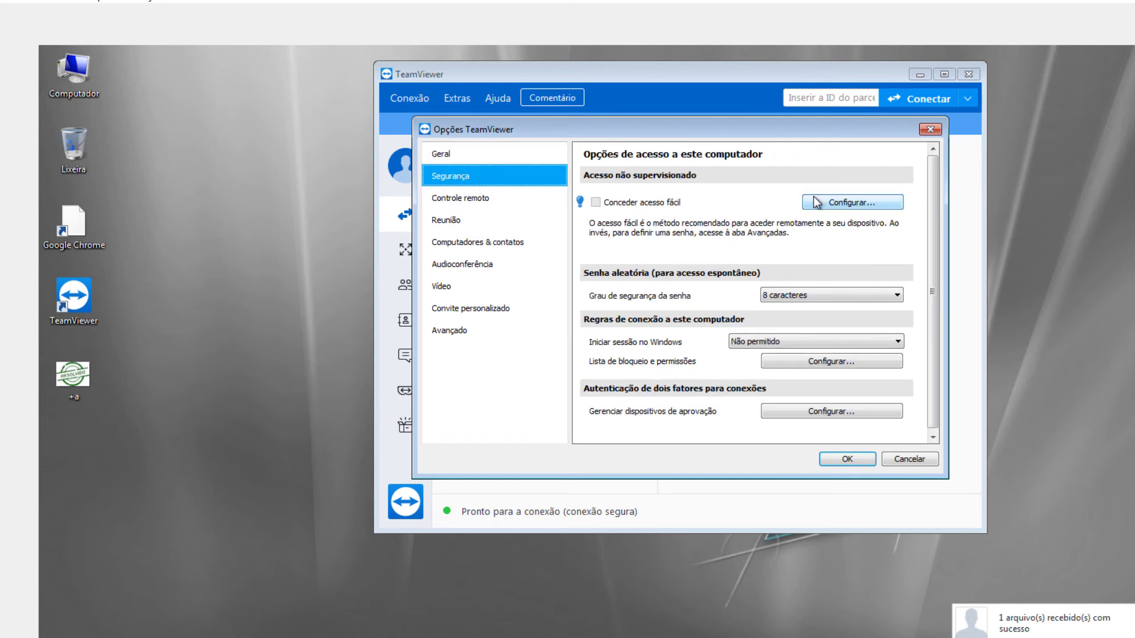
pyautogui.click(845, 202)
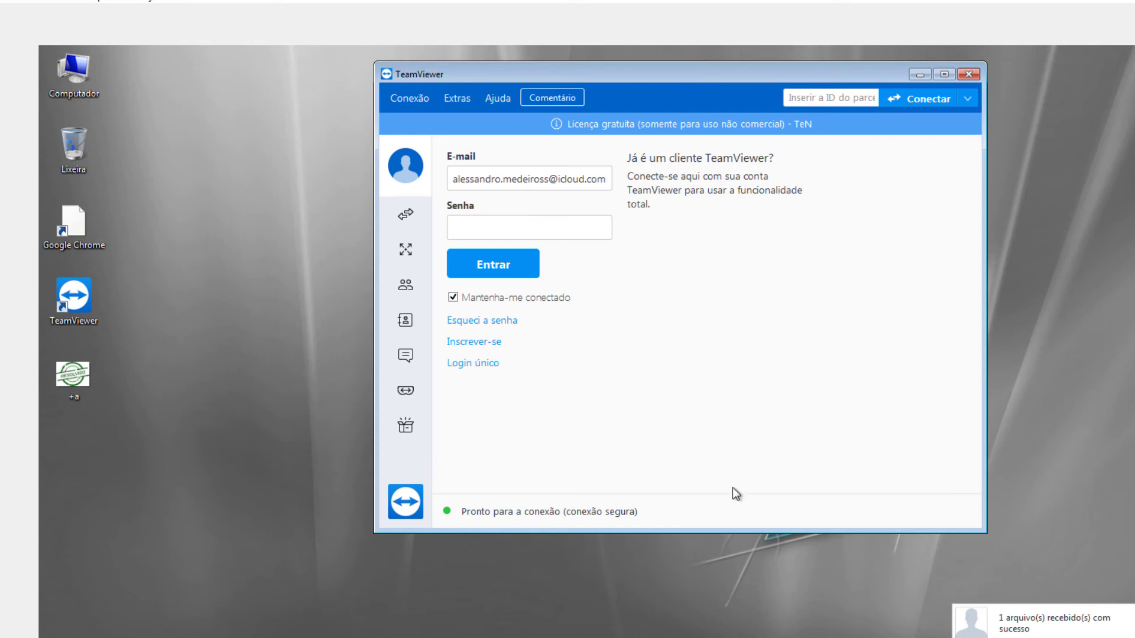
# Sign in to the account and start adding this computer from the contacts list.
pyautogui.click(579, 229)
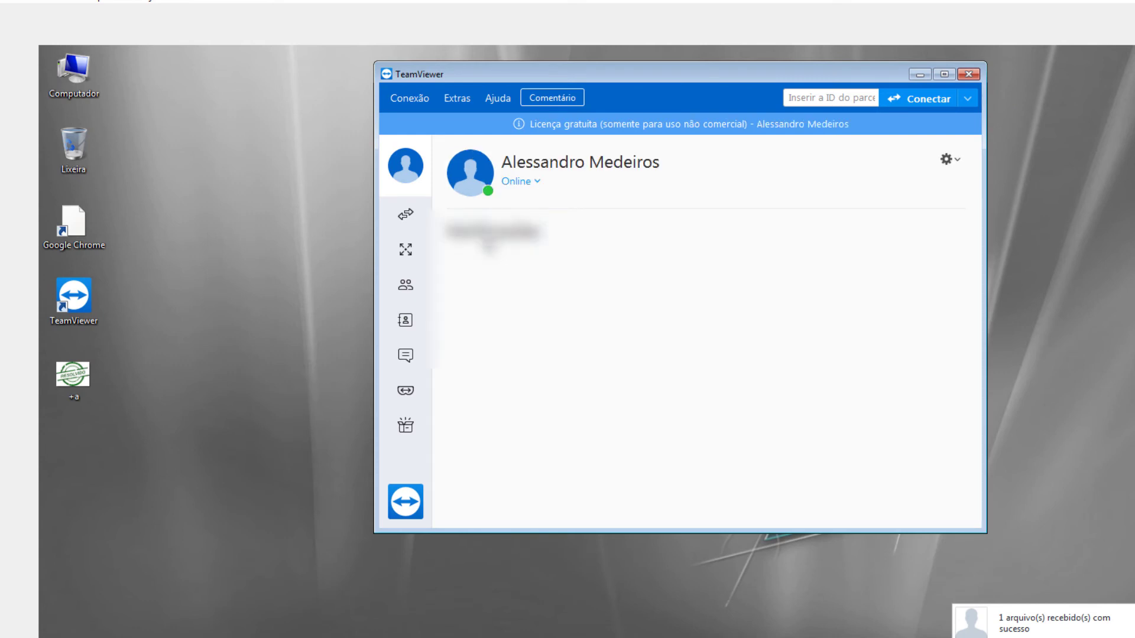
pyautogui.click(412, 318)
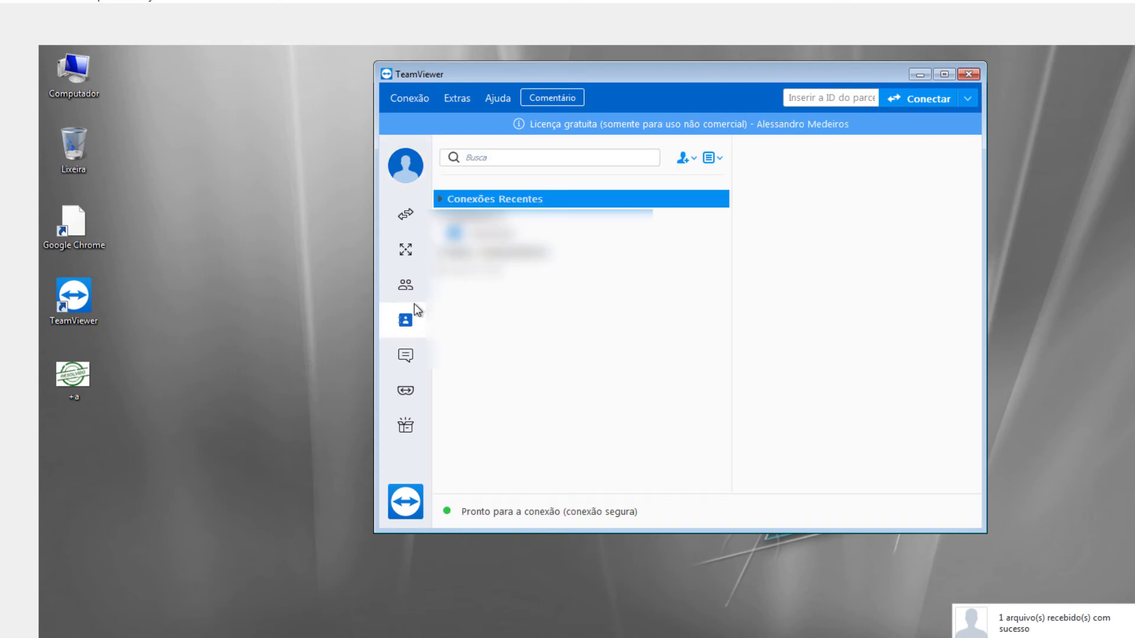
pyautogui.click(684, 160)
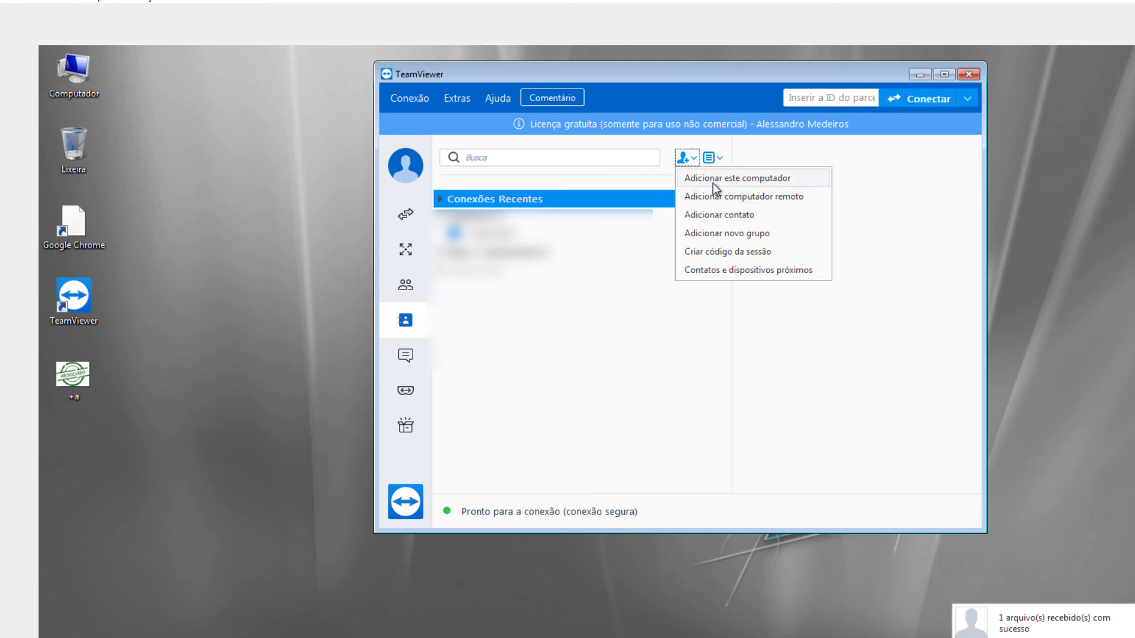
pyautogui.click(744, 176)
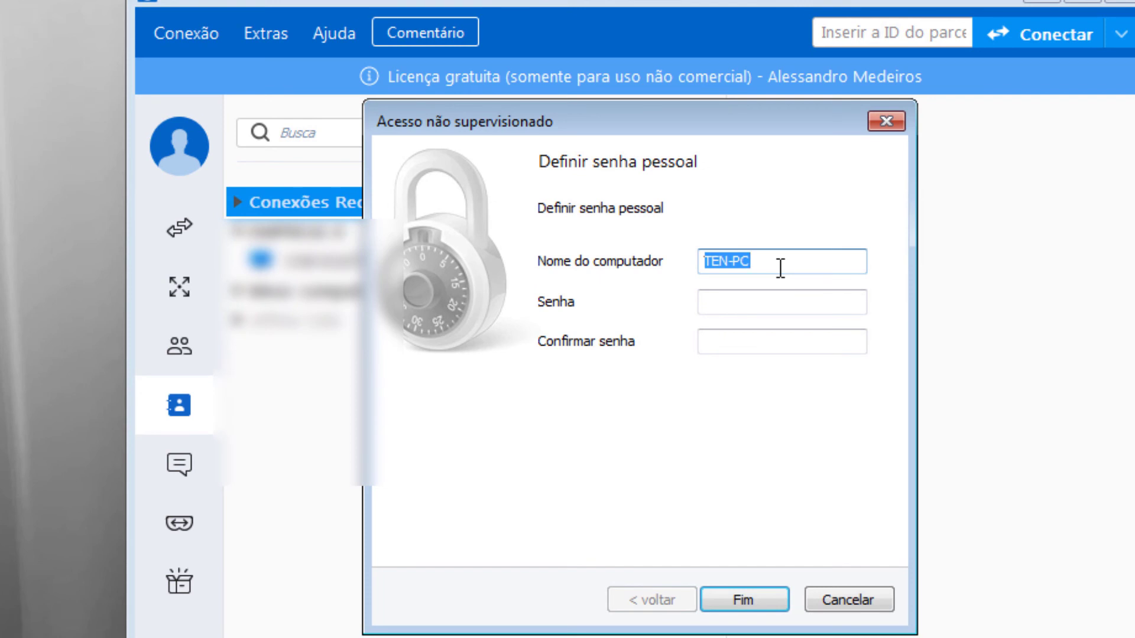
# Name the computer CASA, enter and confirm a personal password, and finish the wizard.
pyautogui.write('CASA')
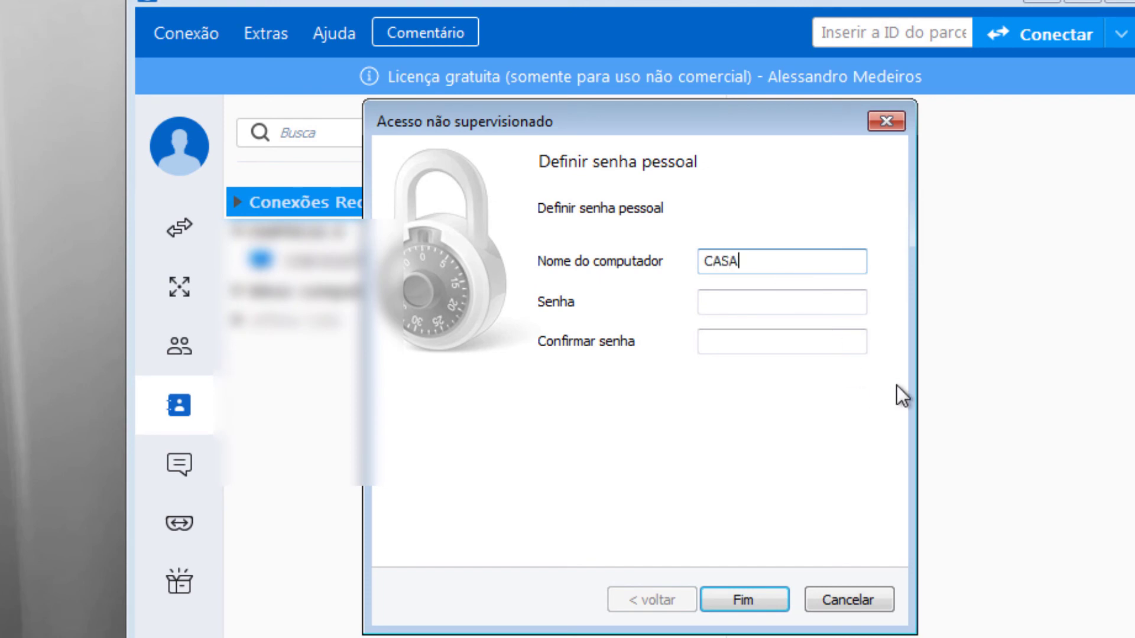
pyautogui.click(778, 299)
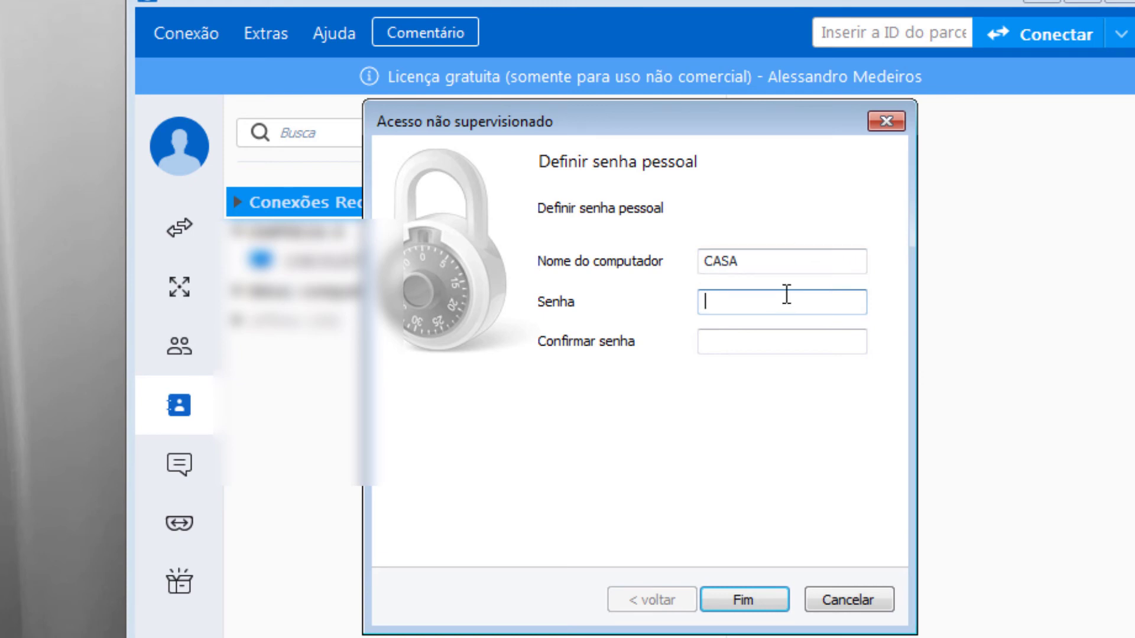
pyautogui.press('Tab')
pyautogui.click(773, 301)
pyautogui.doubleClick(773, 302)
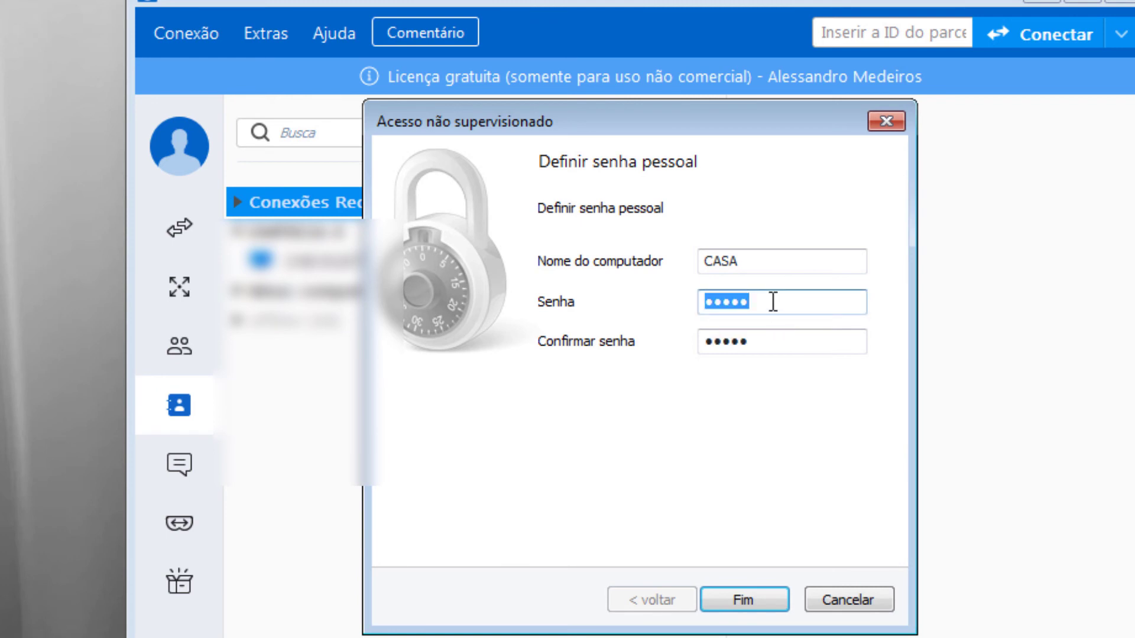
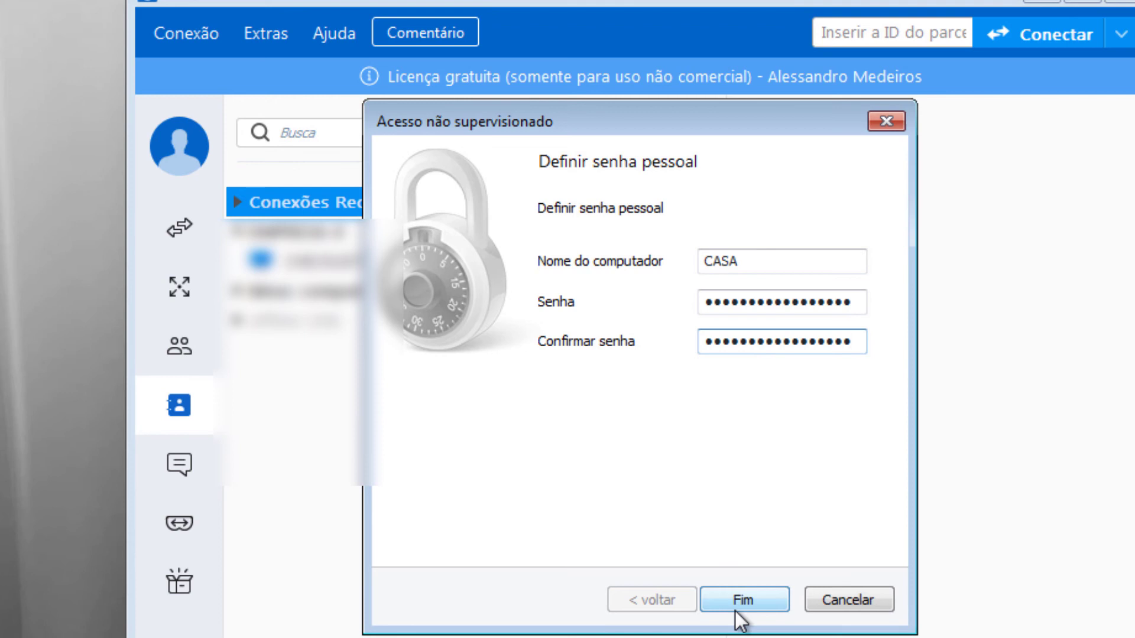
pyautogui.click(733, 603)
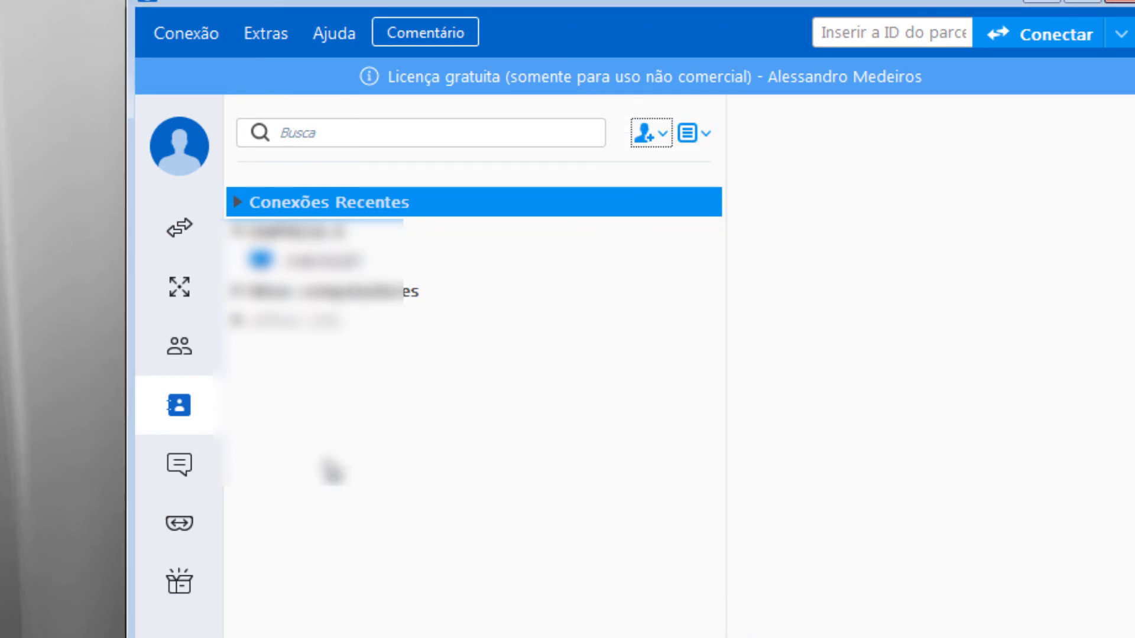
# Expand Meus computadores to view CASA, then switch between the local and remote TeamViewer windows.
pyautogui.click(254, 293)
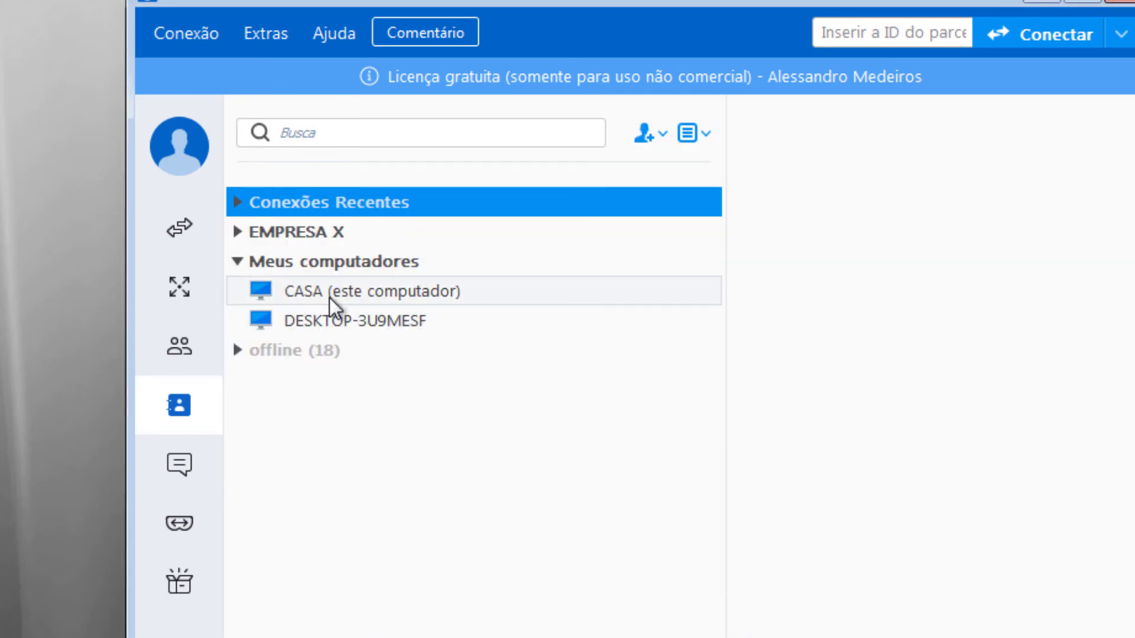
pyautogui.click(271, 296)
pyautogui.moveTo(433, 627)
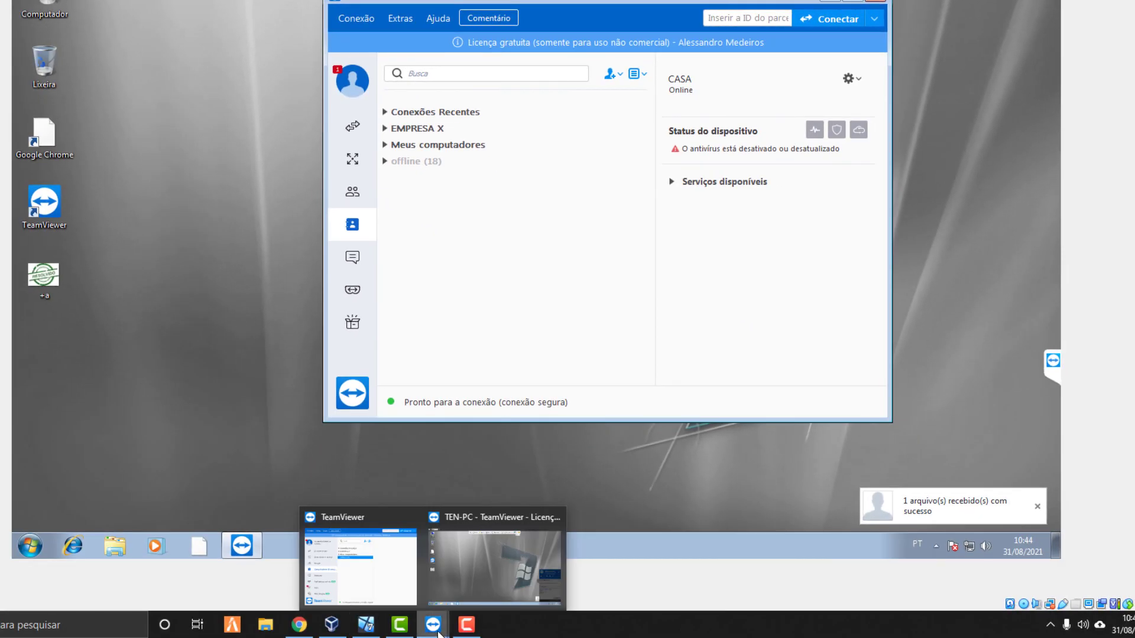
pyautogui.click(384, 588)
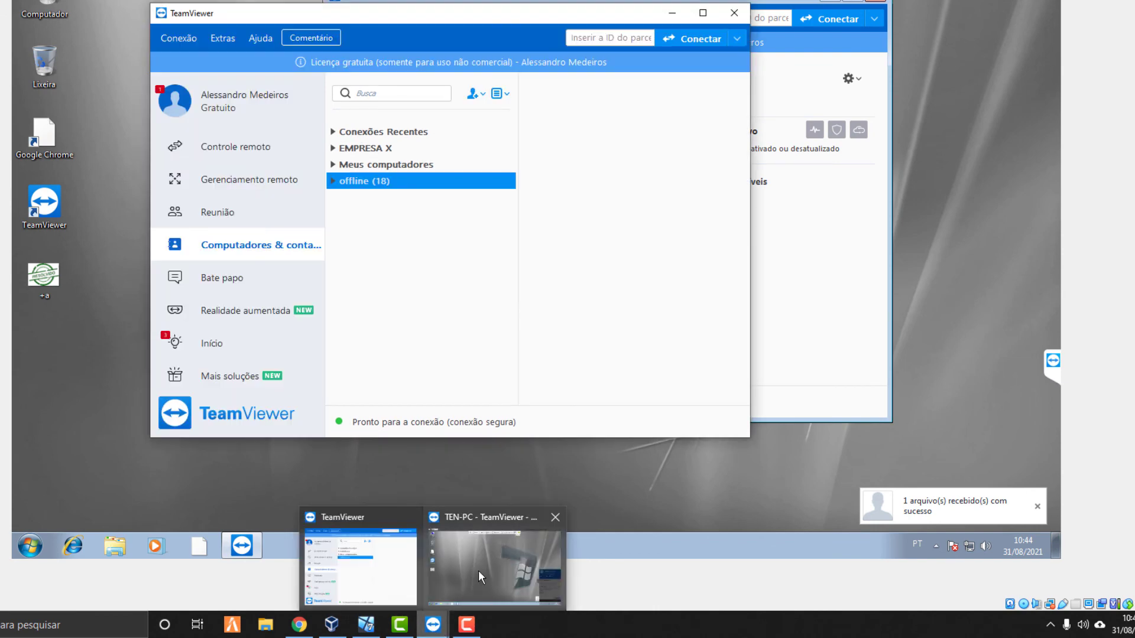
pyautogui.click(512, 556)
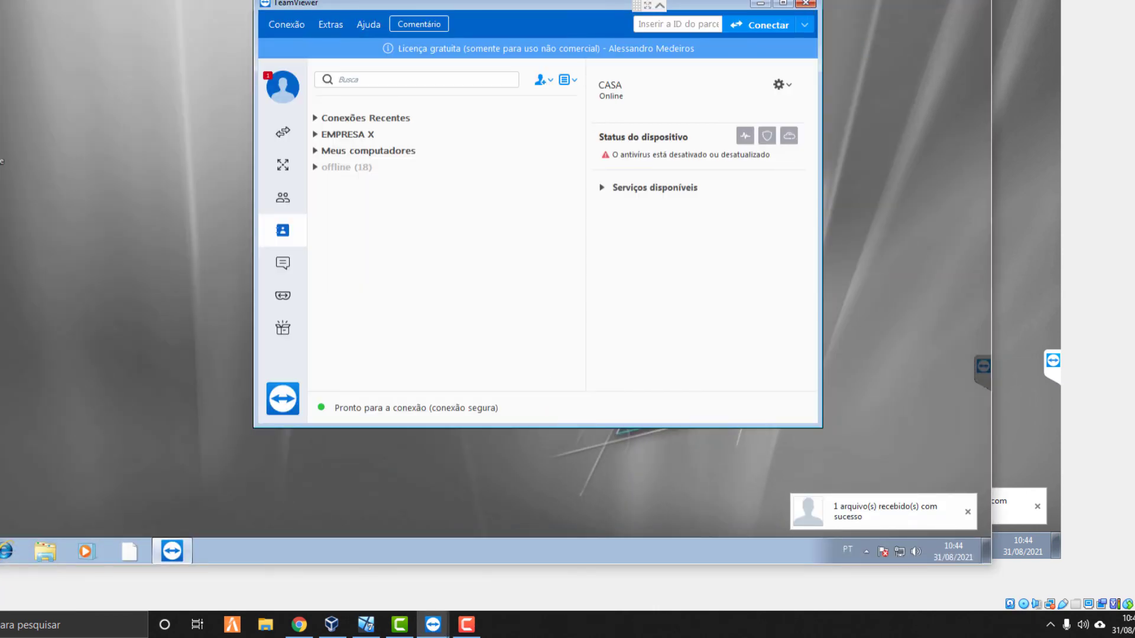
pyautogui.click(655, 302)
pyautogui.click(358, 88)
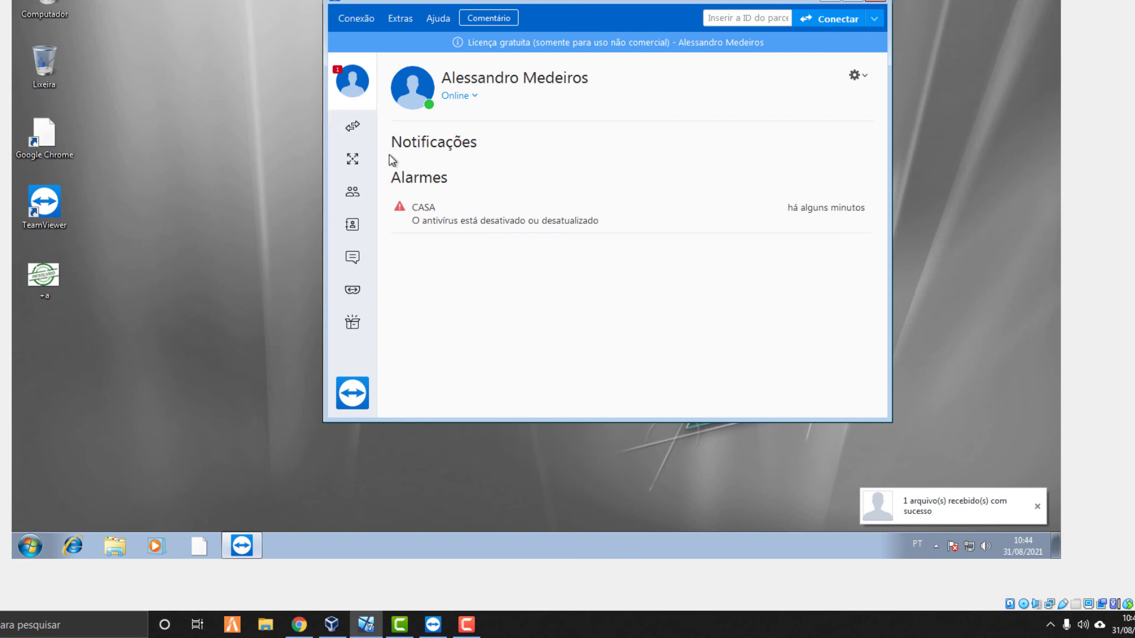
pyautogui.click(353, 128)
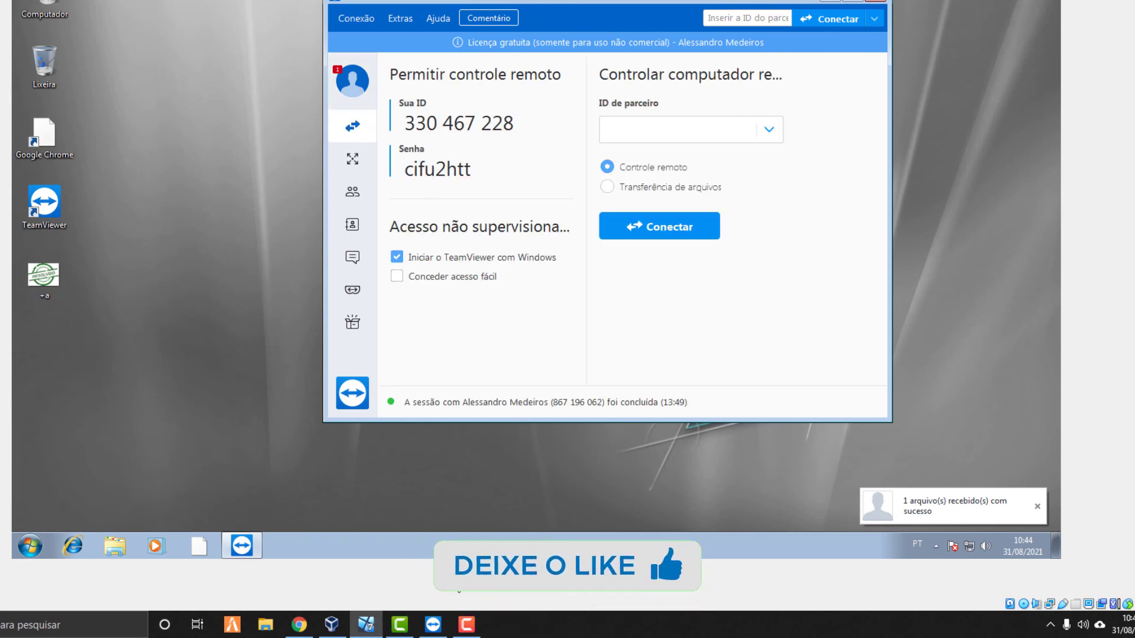
# In the local TeamViewer window, expand Meus computadores and show CASA's details.
pyautogui.click(433, 625)
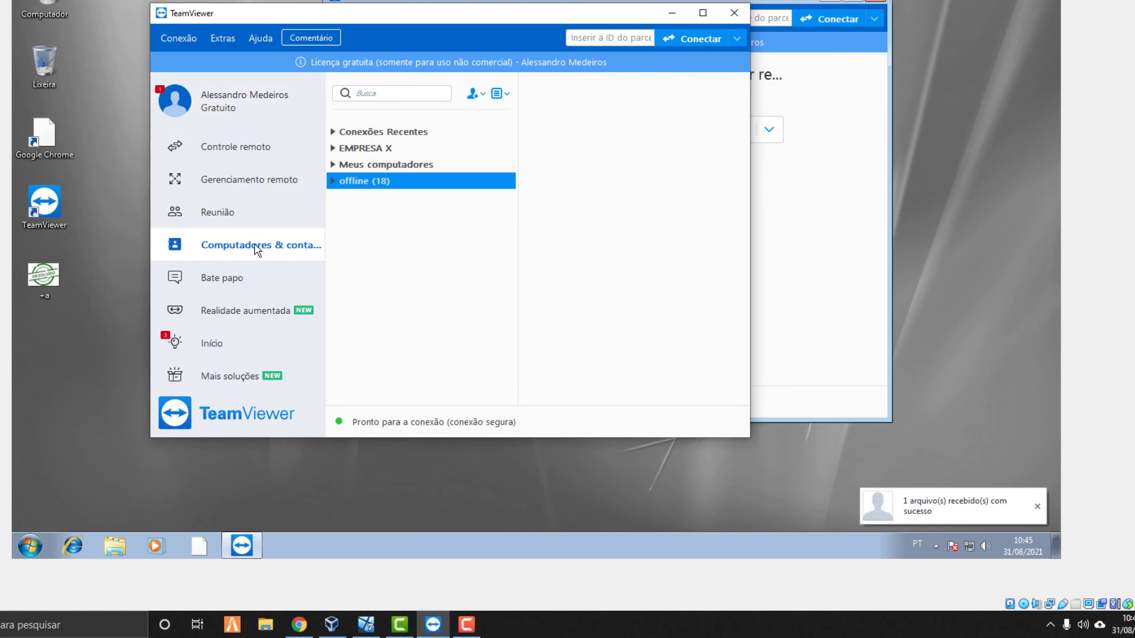
pyautogui.click(333, 167)
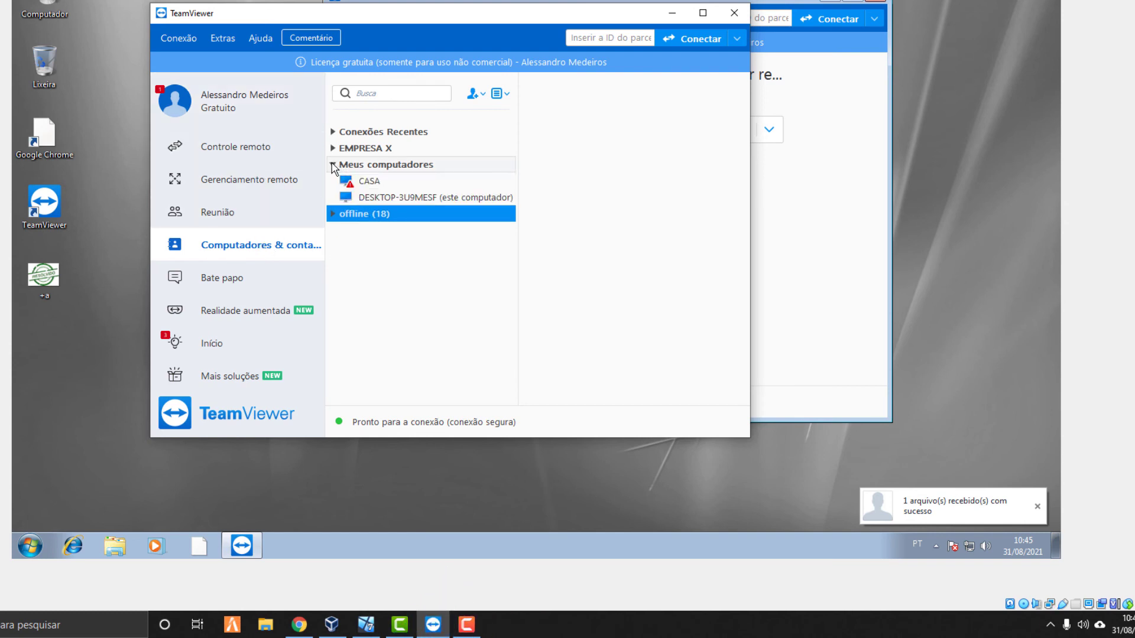
pyautogui.click(380, 183)
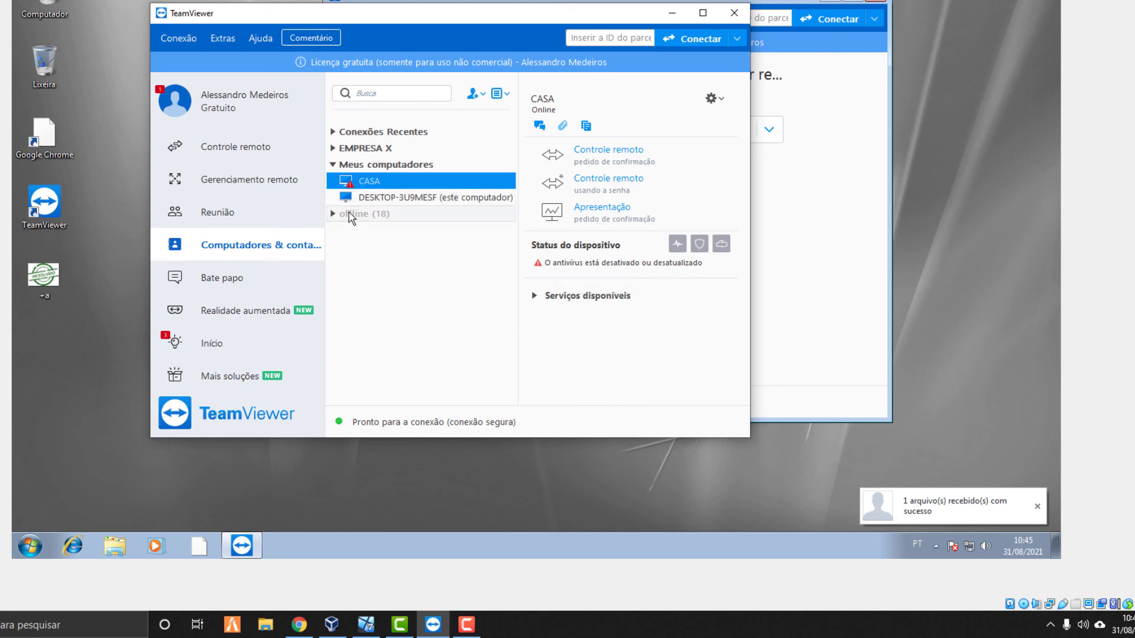
# Connect to CASA, dismiss the files-received notice, and restore TeamViewer on the remote desktop.
pyautogui.doubleClick(359, 181)
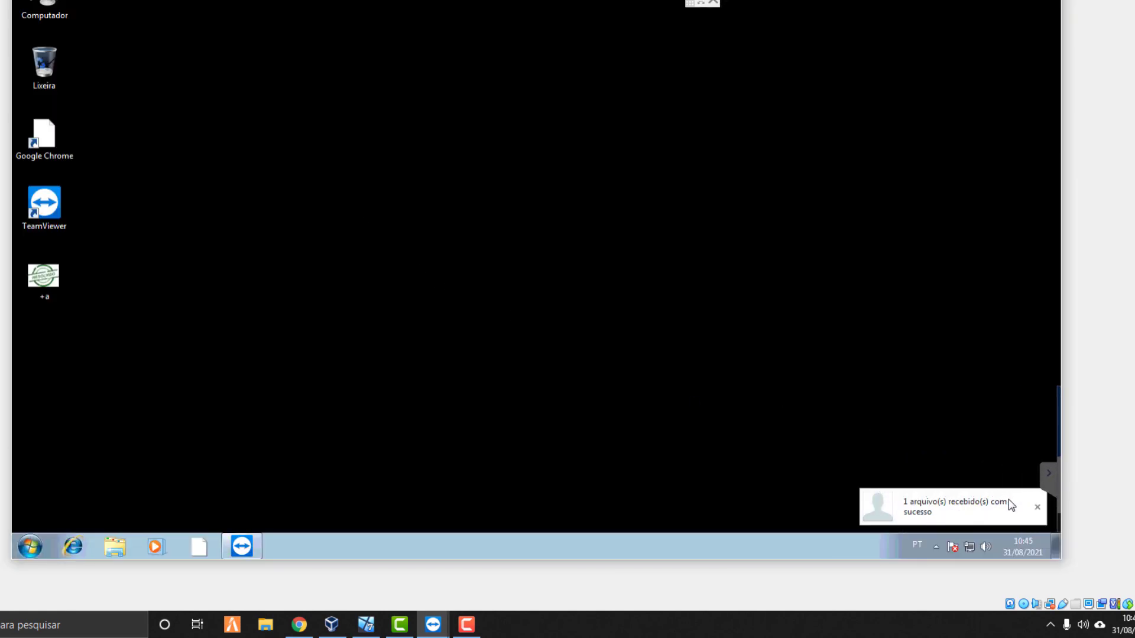
pyautogui.click(1038, 507)
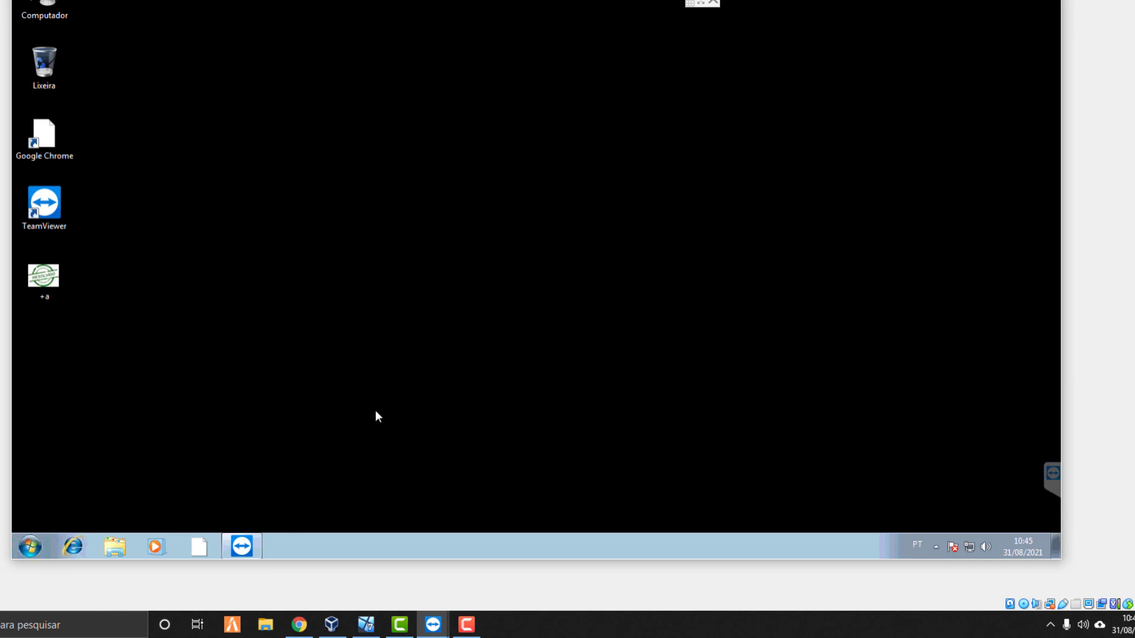
pyautogui.moveTo(437, 634)
pyautogui.click(250, 543)
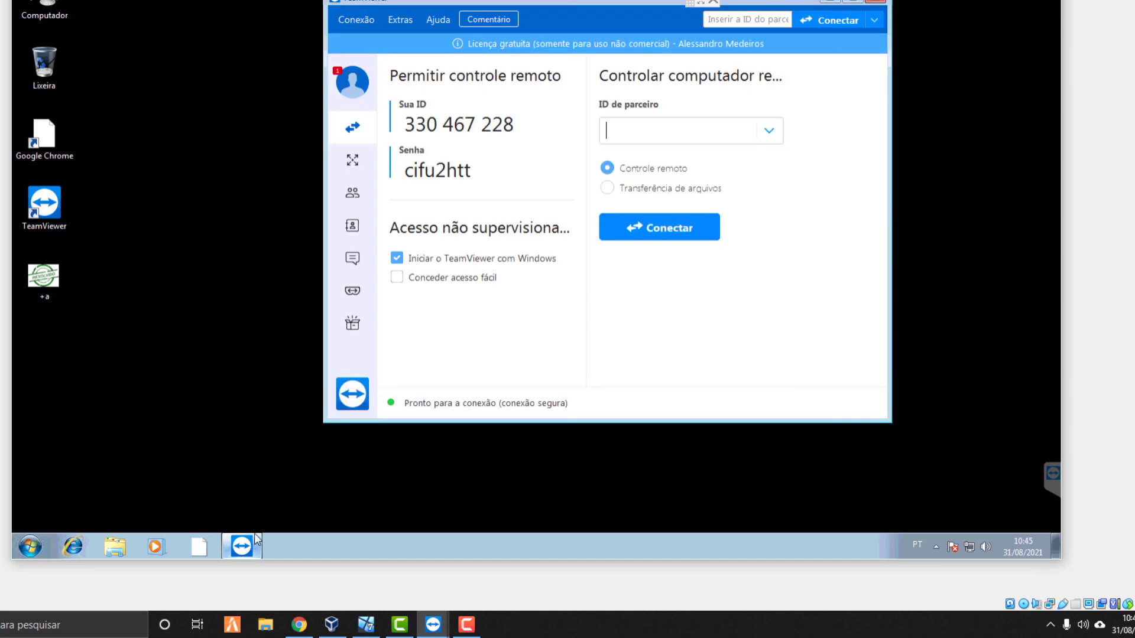
# Check the Segurança settings in the remote TeamViewer's Options, then collapse the session side panel.
pyautogui.click(399, 21)
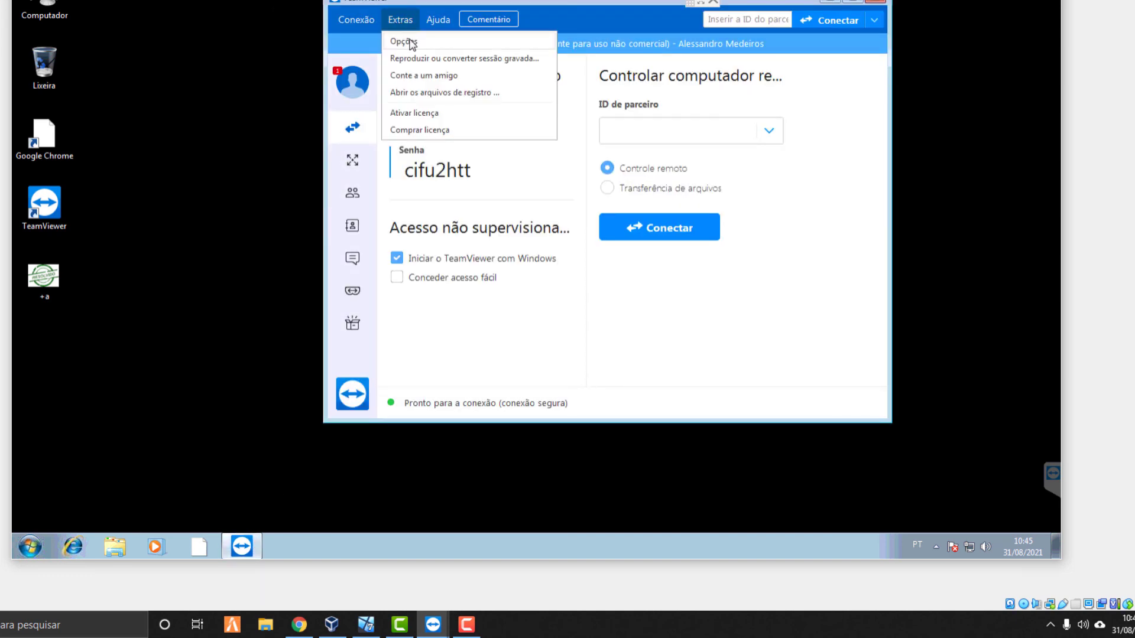
pyautogui.click(397, 41)
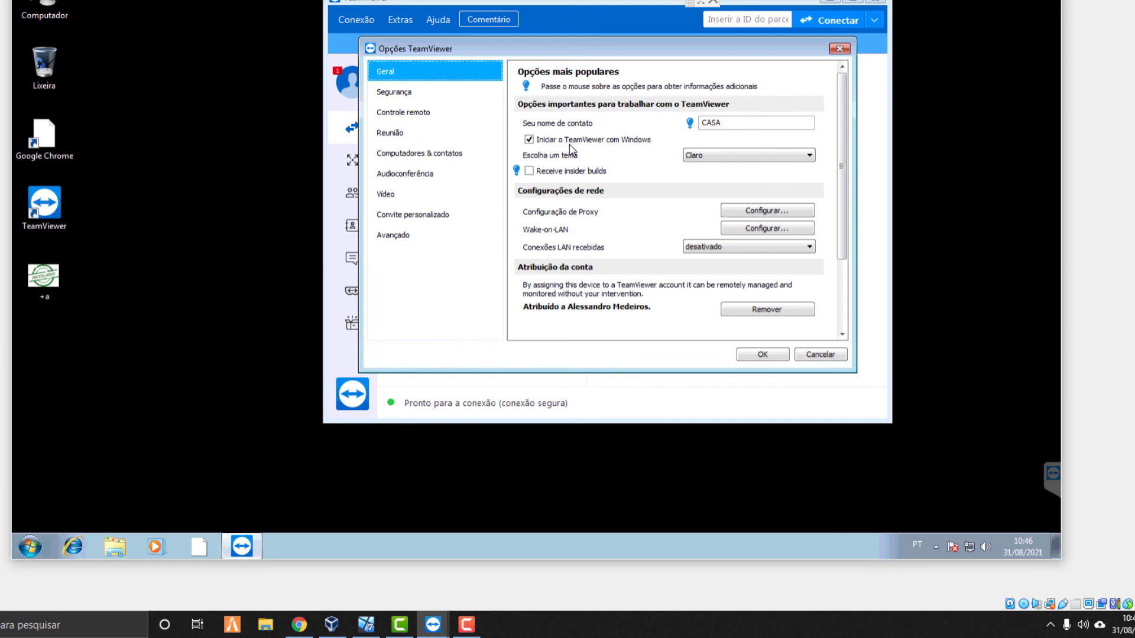
pyautogui.click(416, 92)
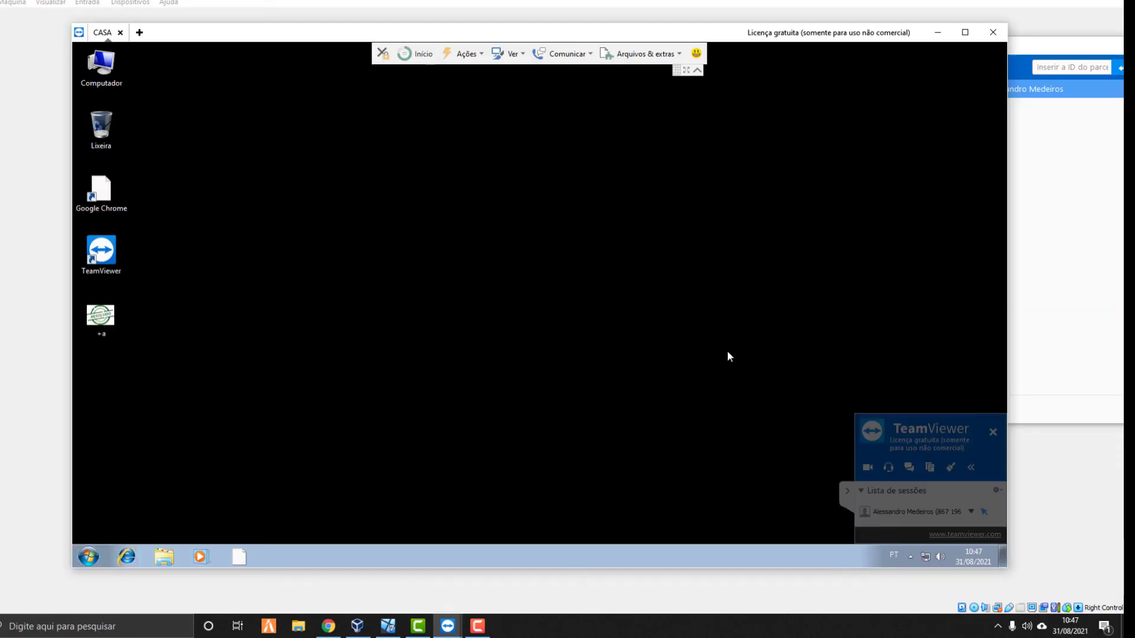
pyautogui.click(846, 493)
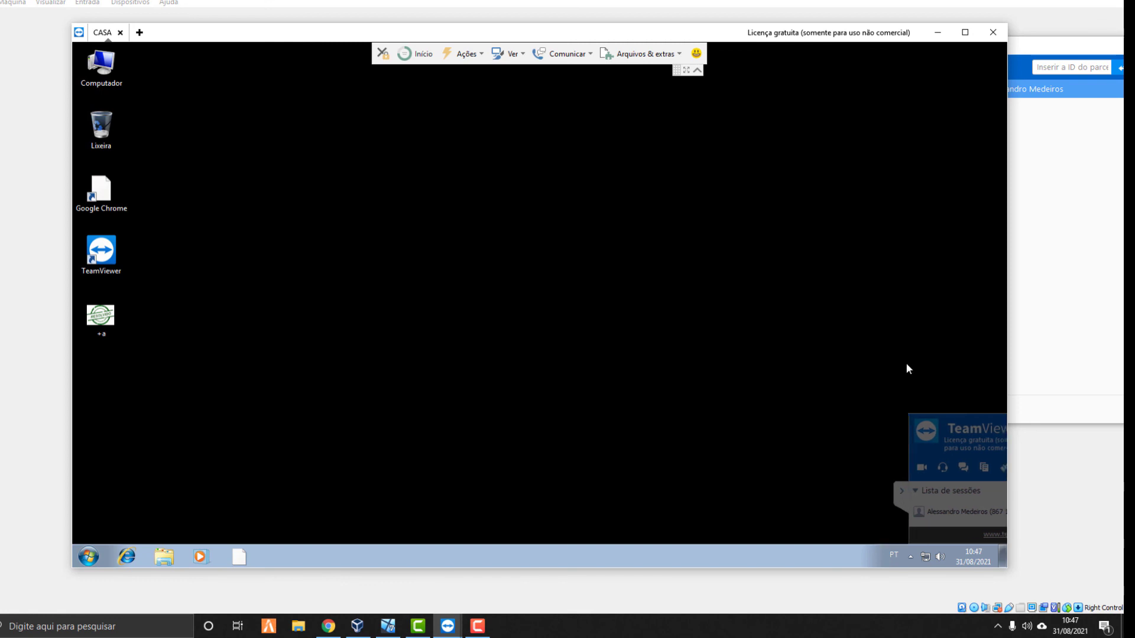